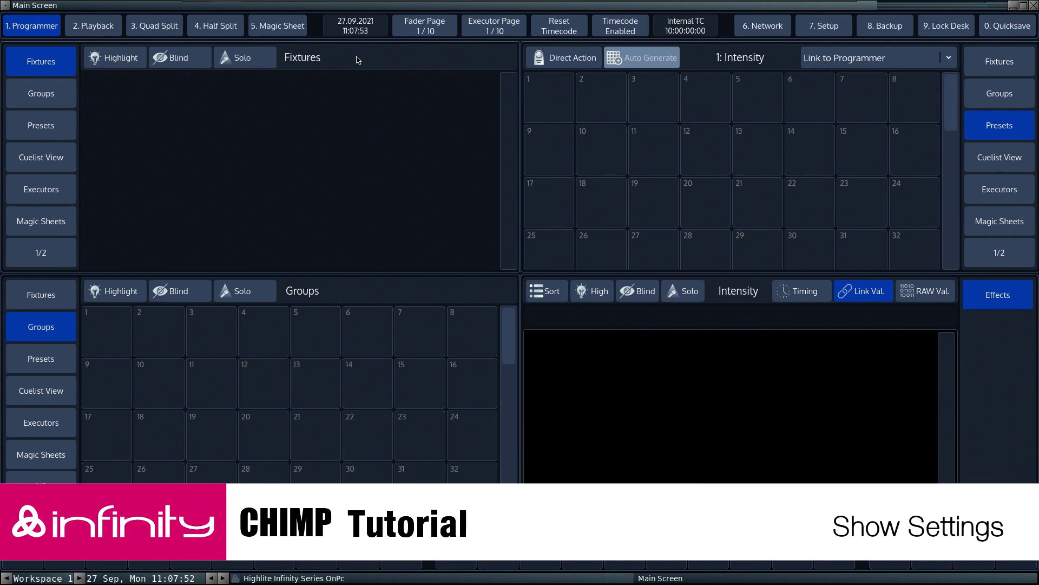
Step: Open the show settings page, briefly returning to the programmer layout
{"action": "left_click", "coordinate": [826, 27]}
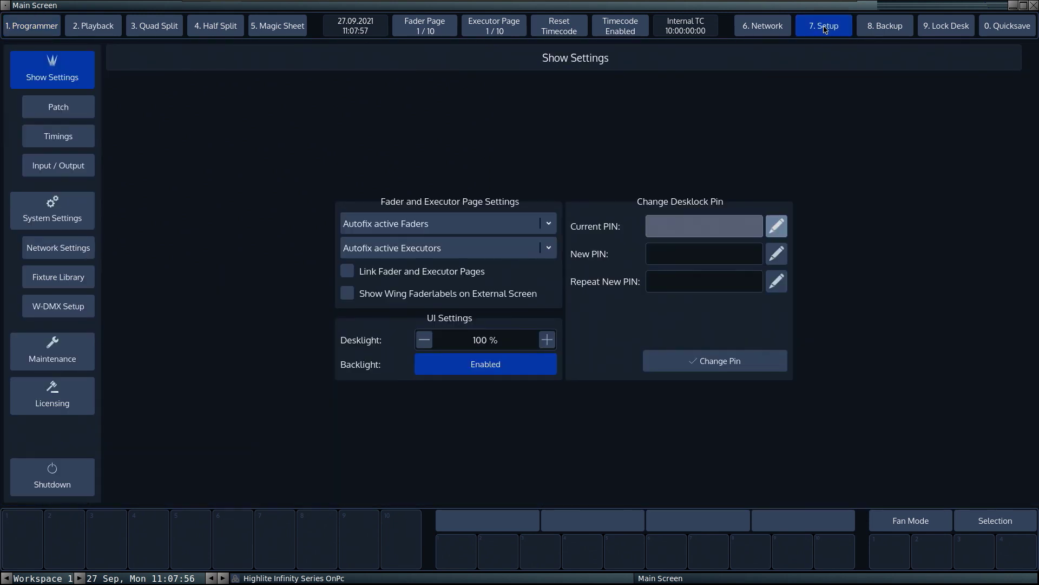
{"action": "left_click", "coordinate": [40, 28]}
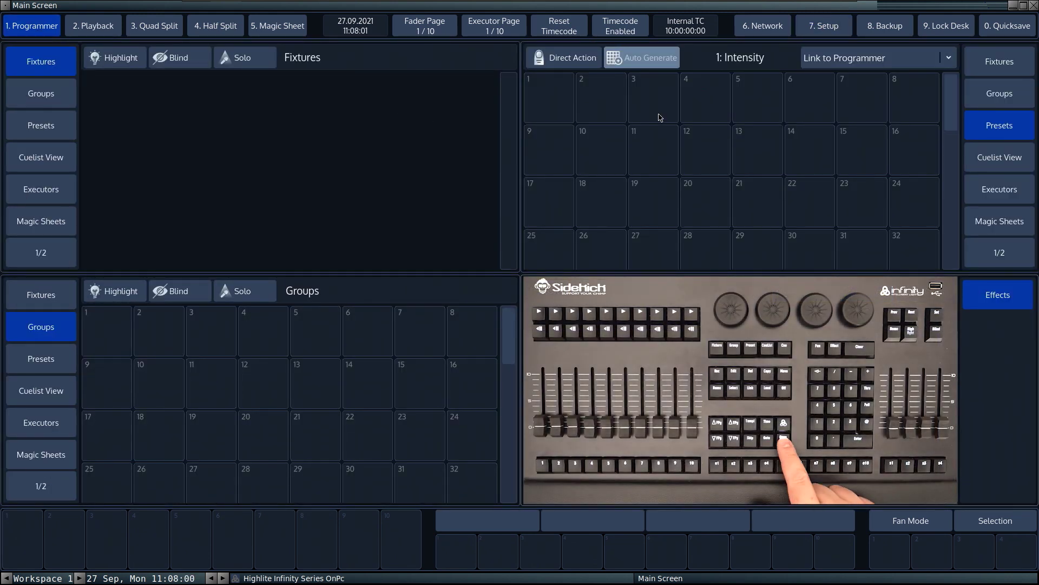
{"action": "left_click", "coordinate": [815, 30]}
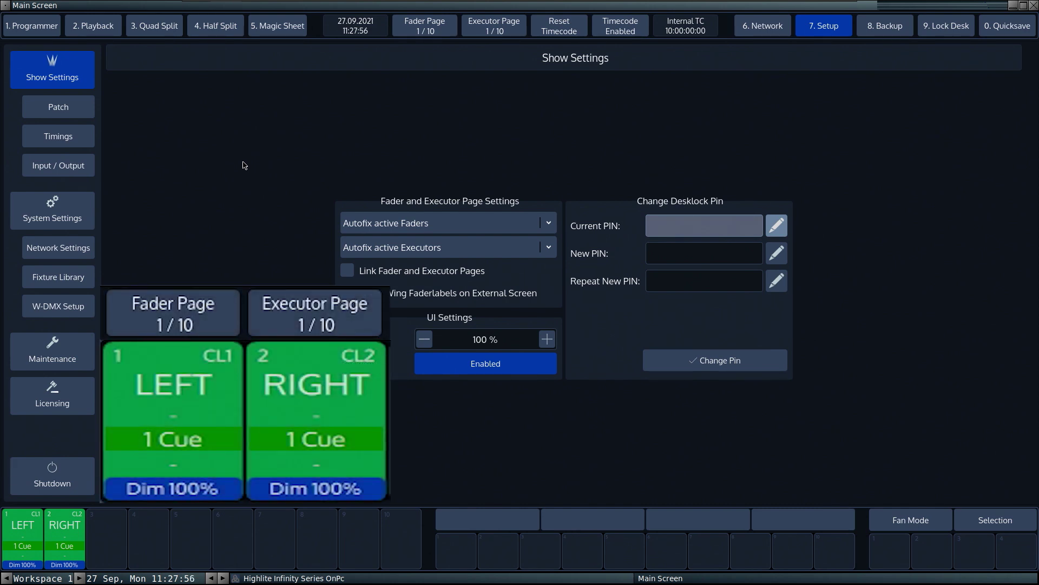
Step: Release the LEFT and RIGHT faders on page 2, then test faders releasing on page change
{"action": "key", "text": "Page_Up"}
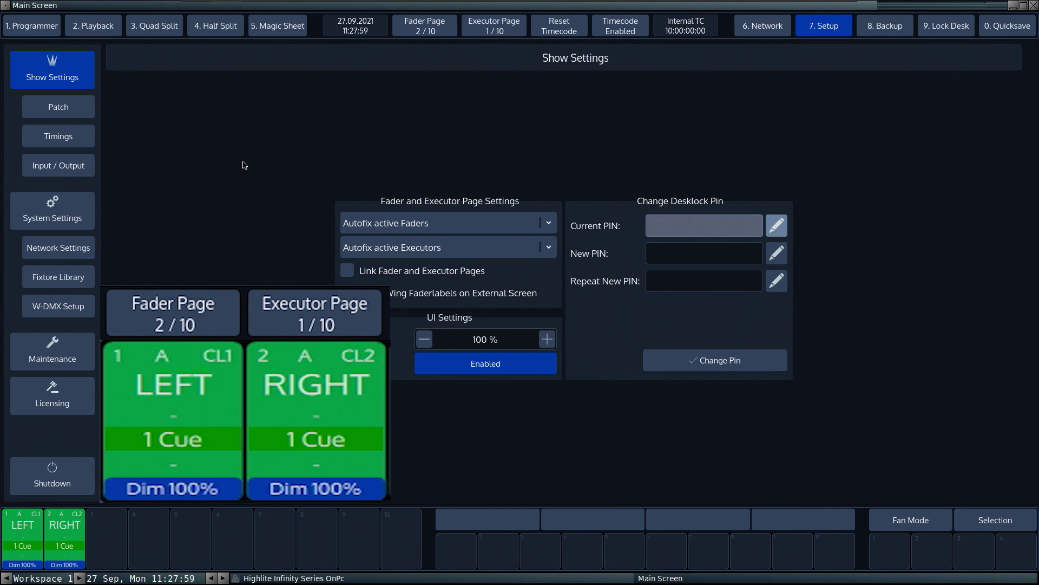
{"action": "key", "text": "1"}
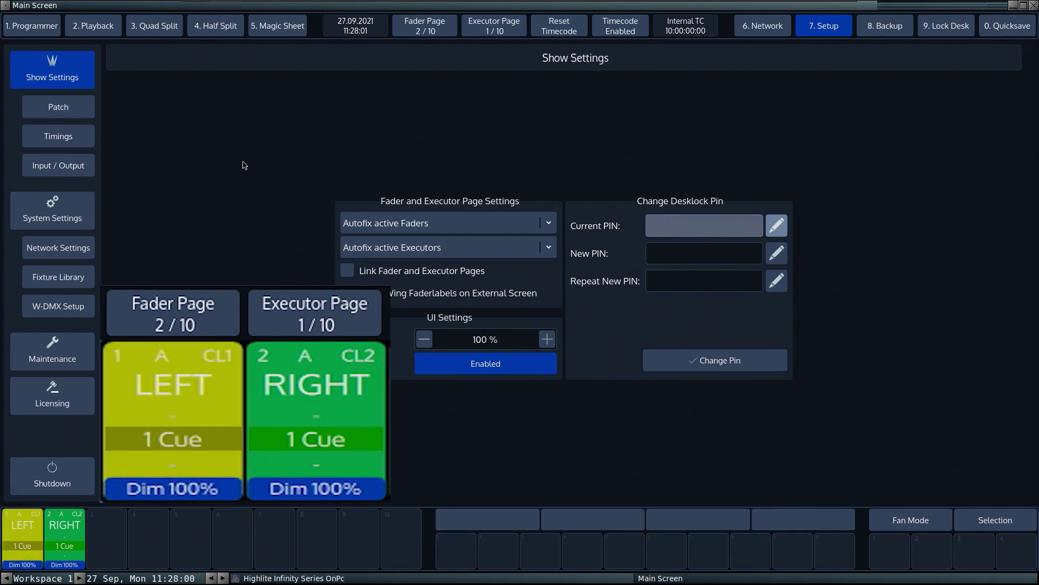
{"action": "key", "text": "2"}
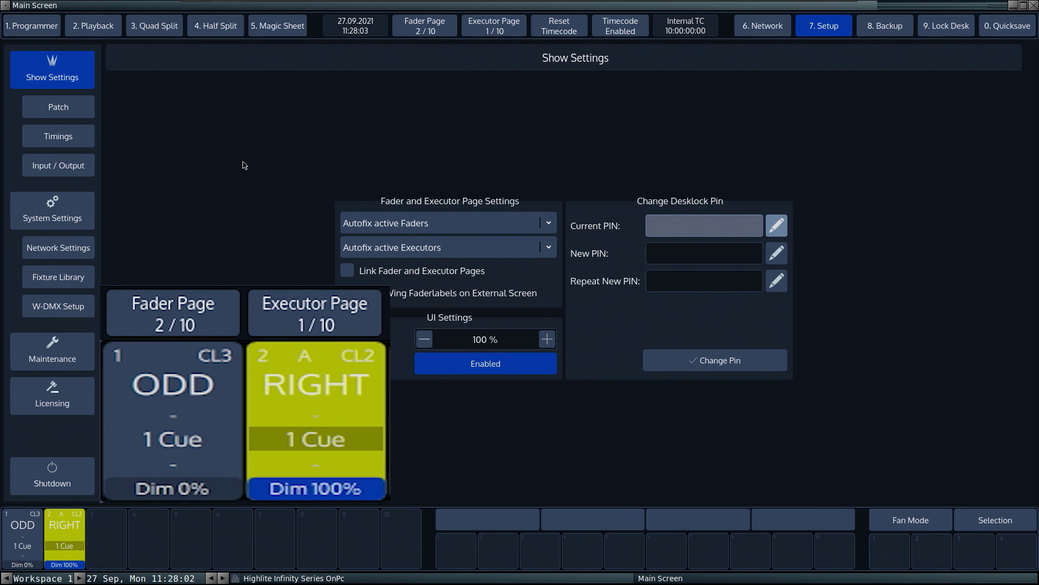
{"action": "key", "text": "2"}
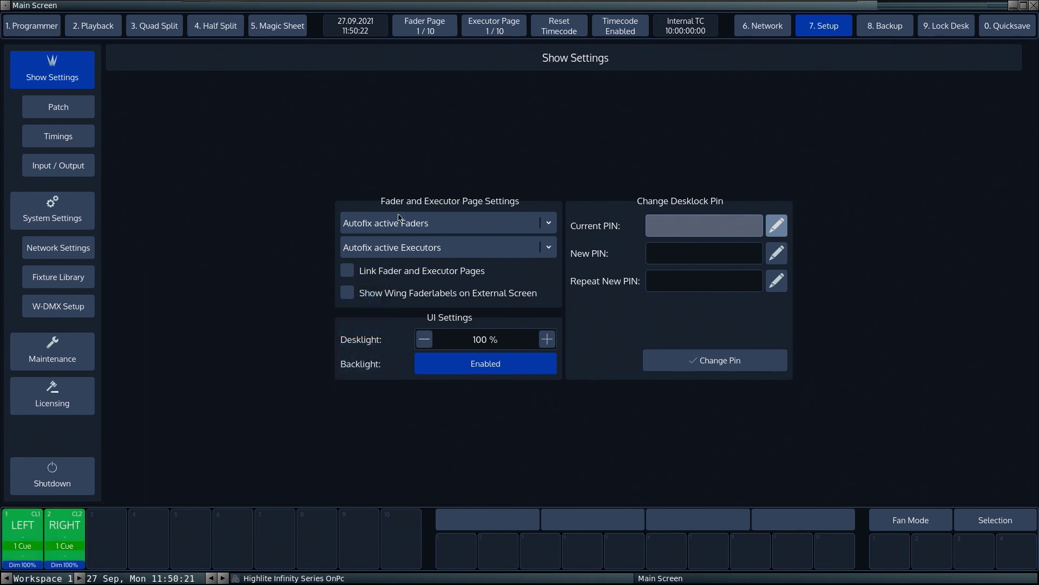
{"action": "left_click", "coordinate": [397, 223]}
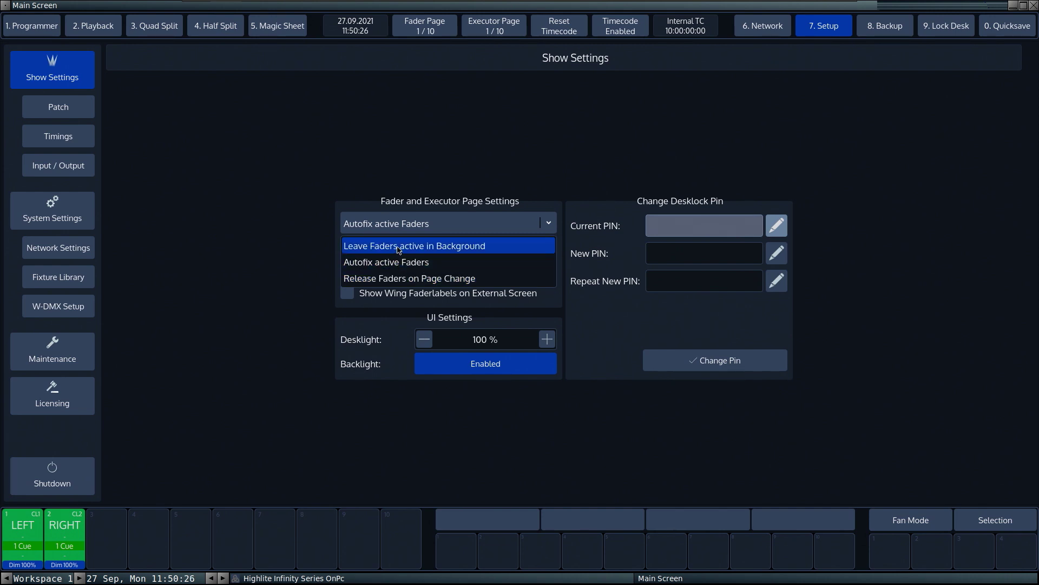
{"action": "left_click", "coordinate": [386, 277]}
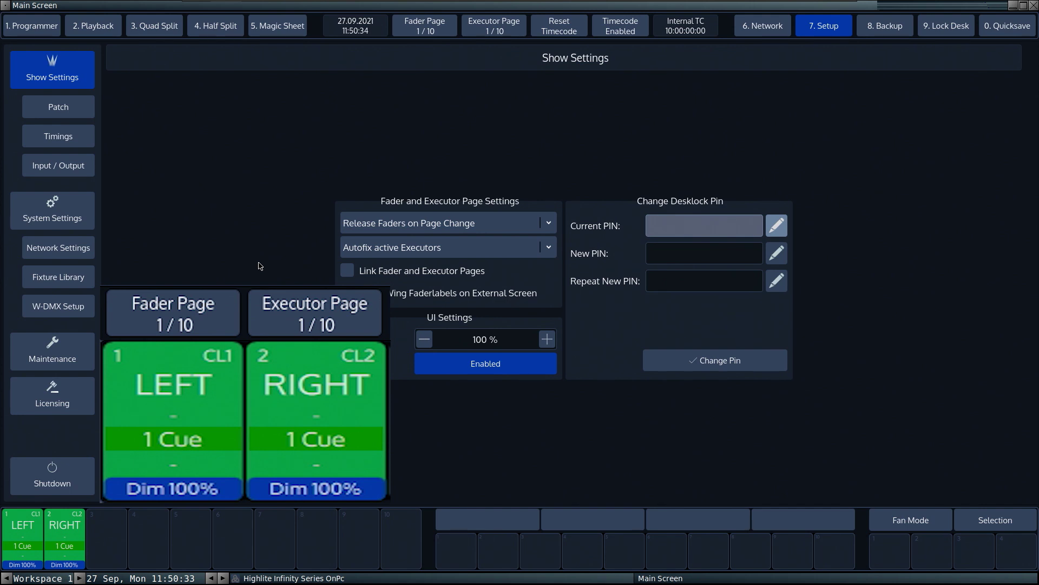
{"action": "key", "text": "Page_Up"}
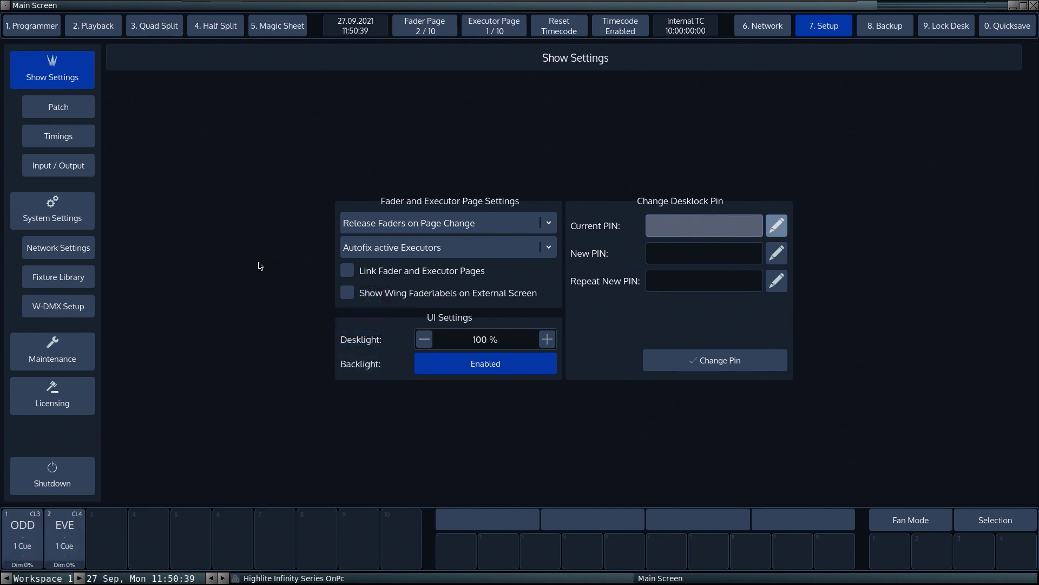
Step: Set faders to Leave Faders active in Background and return to fader page 1
{"action": "left_click", "coordinate": [382, 223]}
{"action": "left_click", "coordinate": [381, 248]}
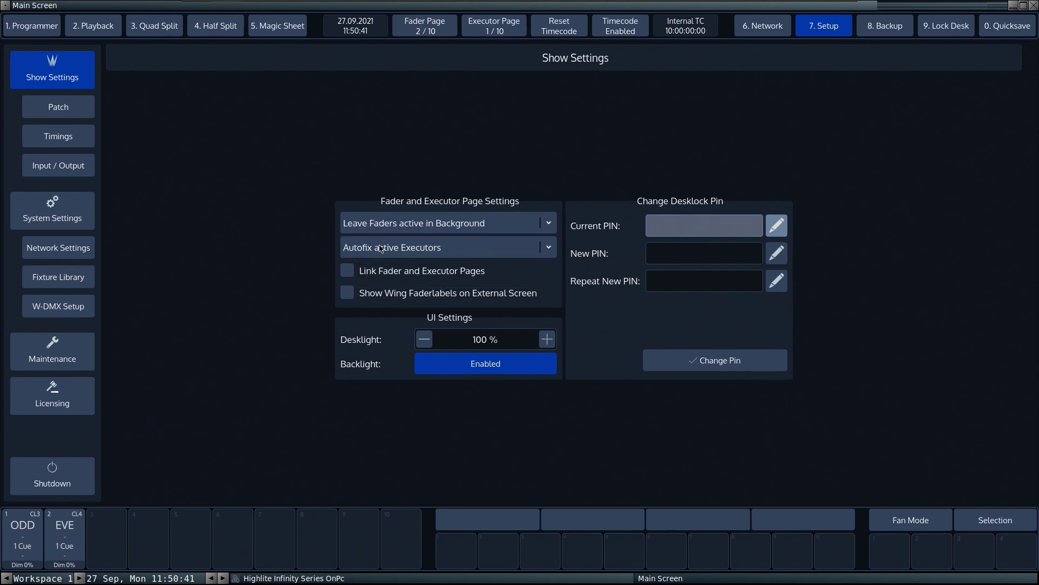
{"action": "key", "text": "Page_Down"}
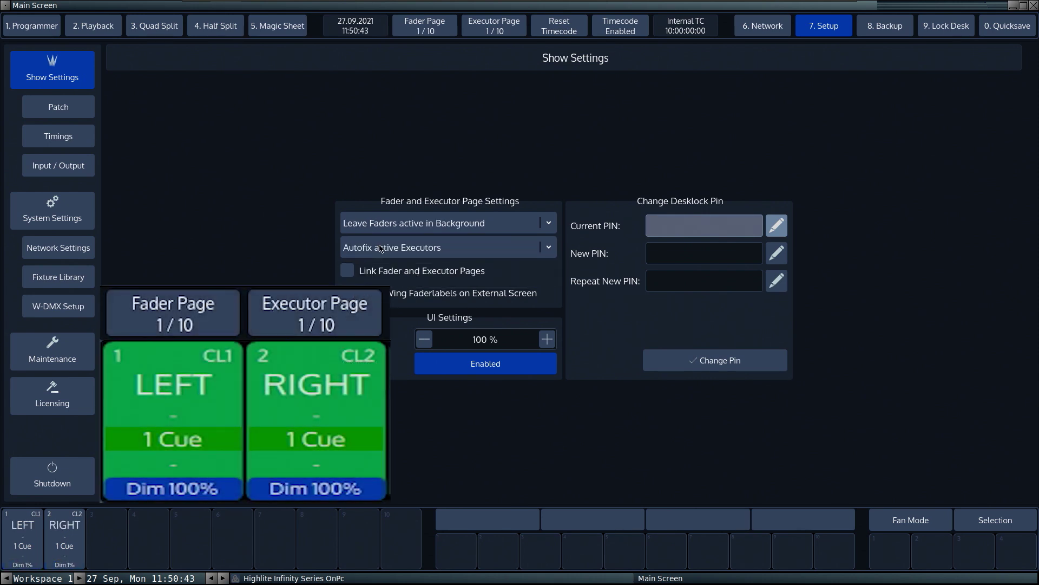
{"action": "key", "text": "Page_Down"}
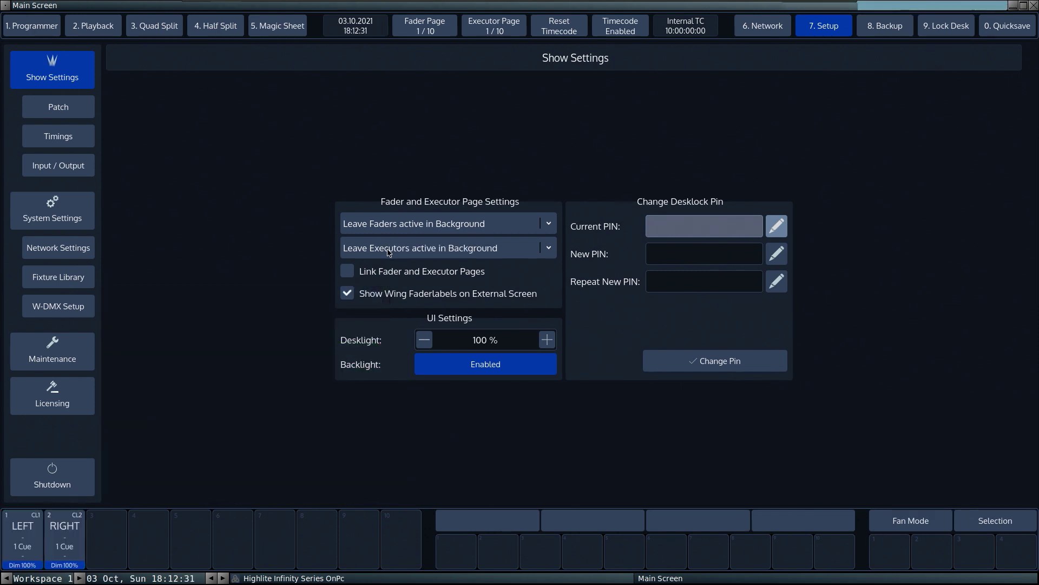
Step: Try the executor and fader page options, leaving executors on autofix when active
{"action": "left_click", "coordinate": [389, 250]}
{"action": "left_click", "coordinate": [402, 287]}
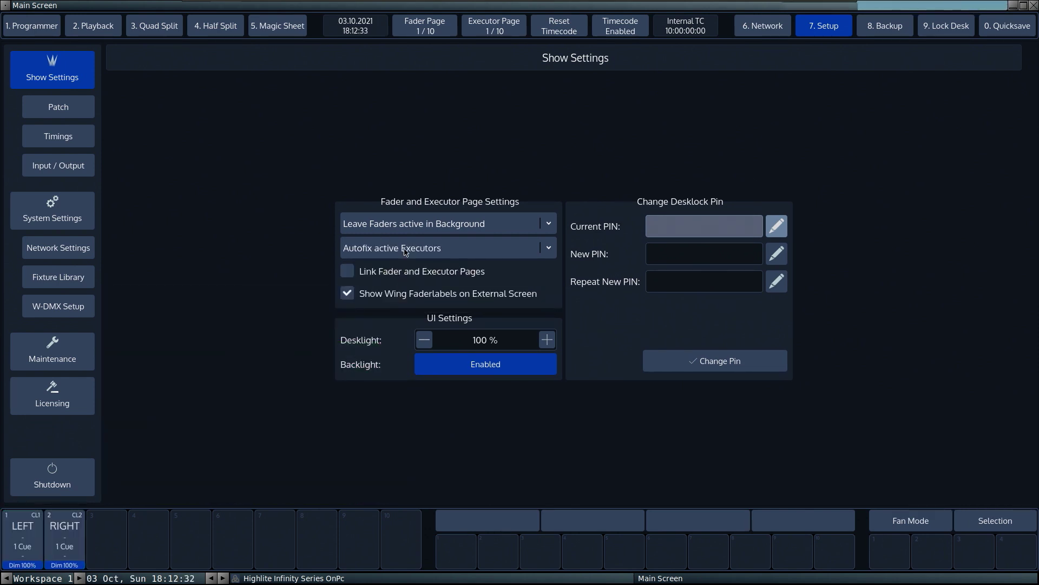
{"action": "left_click", "coordinate": [405, 255]}
{"action": "left_click", "coordinate": [402, 304]}
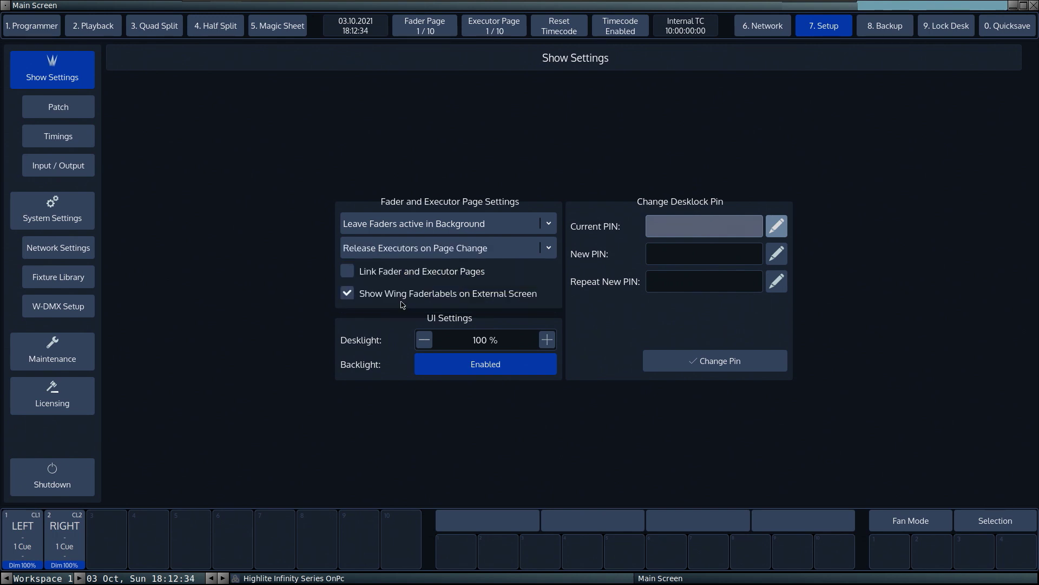
{"action": "left_click", "coordinate": [428, 227]}
{"action": "left_click", "coordinate": [414, 262]}
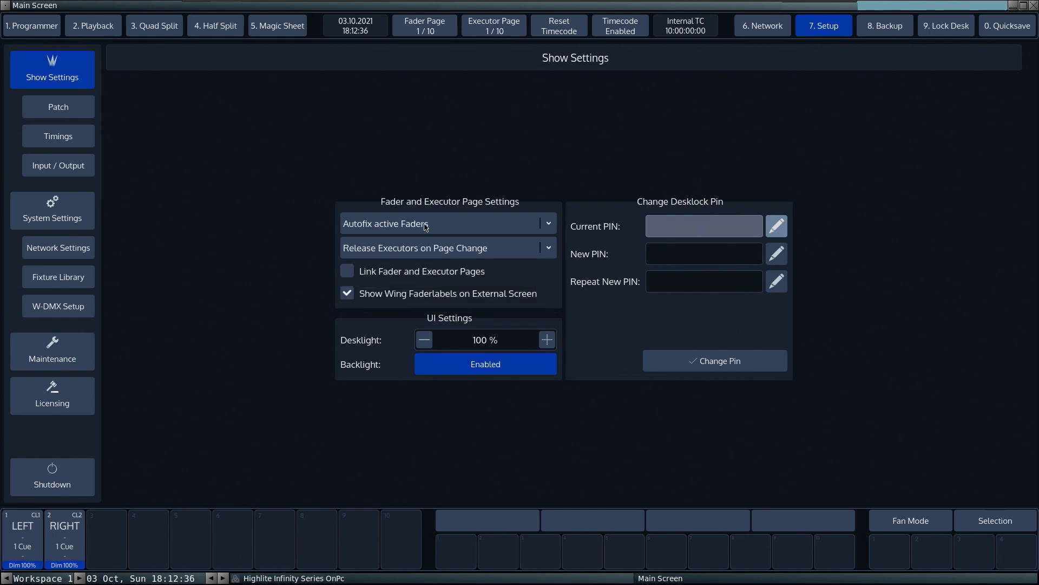
{"action": "left_click", "coordinate": [413, 253]}
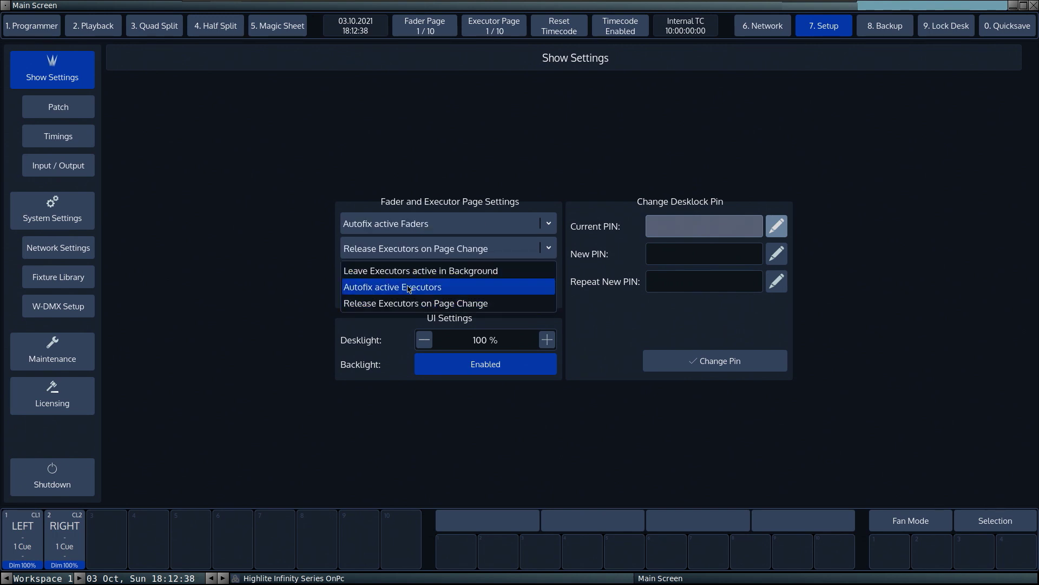
{"action": "left_click", "coordinate": [408, 287]}
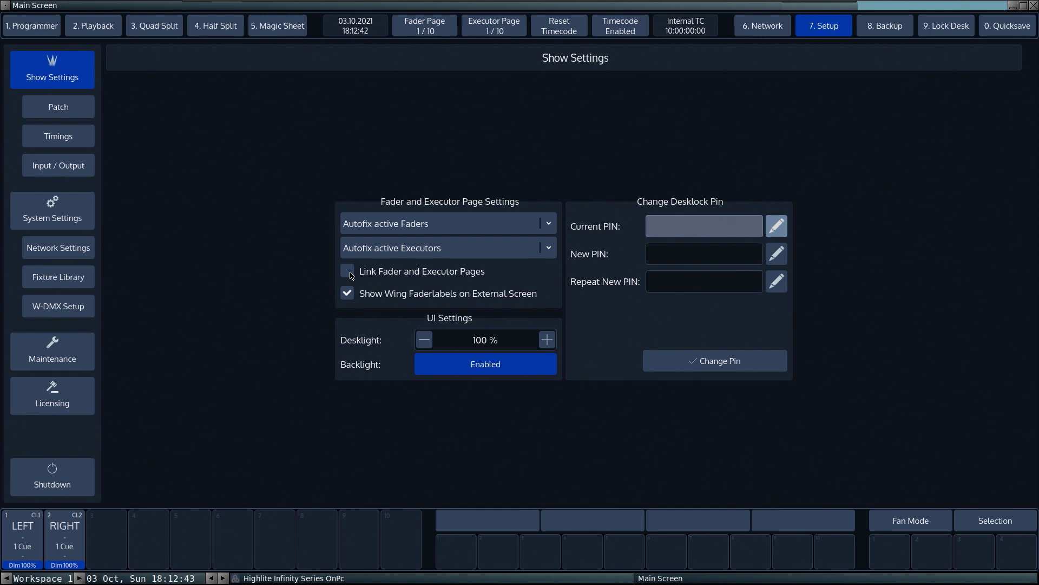
Step: Set faders to release on page change and hide wing fader labels externally
{"action": "left_click", "coordinate": [440, 232]}
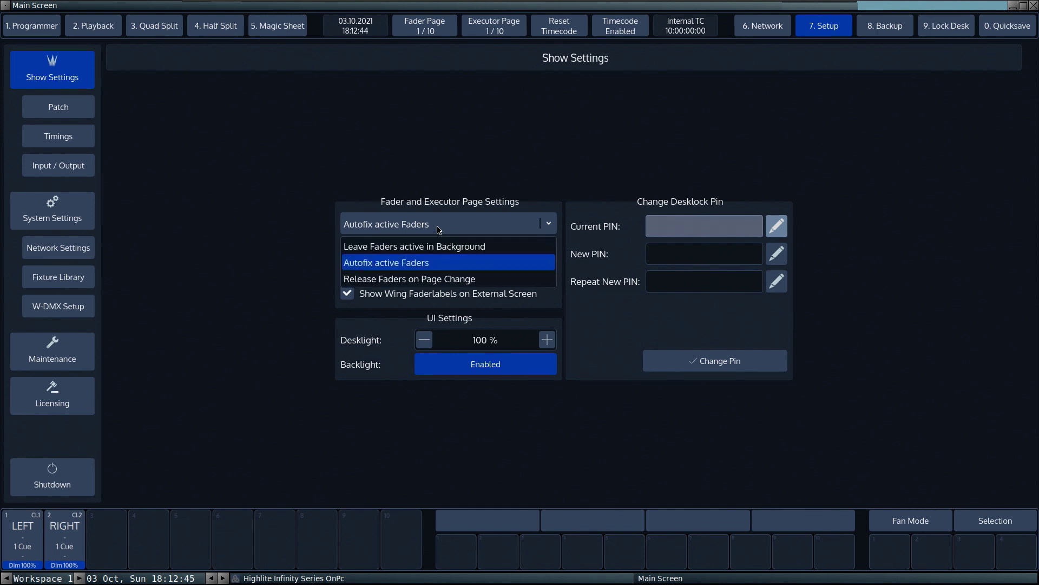
{"action": "left_click", "coordinate": [424, 248]}
{"action": "left_click", "coordinate": [431, 227]}
{"action": "left_click", "coordinate": [412, 263]}
{"action": "left_click", "coordinate": [438, 226]}
{"action": "left_click", "coordinate": [410, 275]}
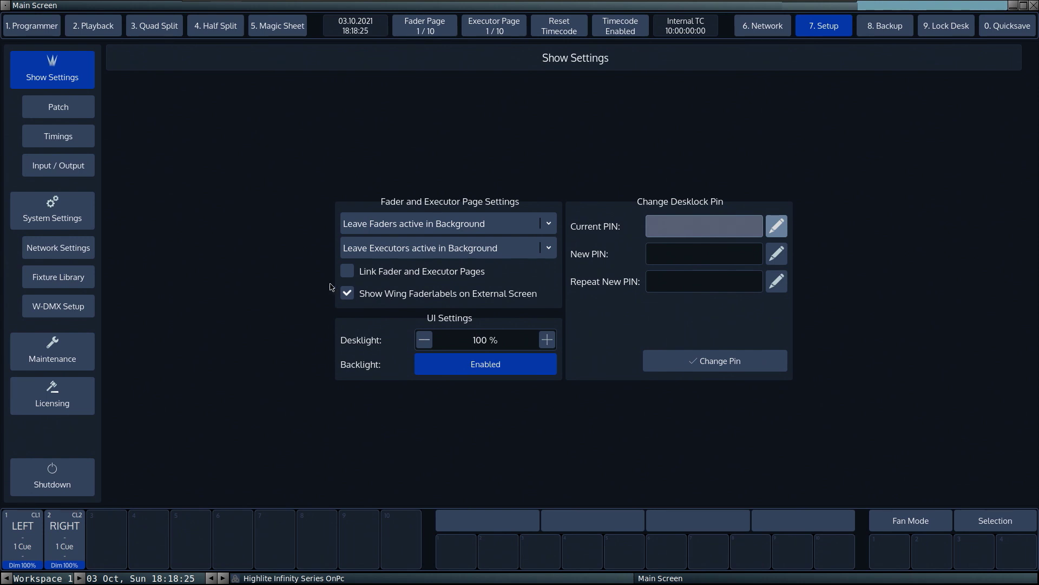
{"action": "left_click", "coordinate": [349, 295]}
Step: Enter and repeat a new desklock PIN, then clear both PIN entries
{"action": "left_click", "coordinate": [777, 256]}
{"action": "left_click", "coordinate": [462, 312]}
{"action": "left_click", "coordinate": [463, 312]}
{"action": "left_click", "coordinate": [463, 312]}
{"action": "left_click", "coordinate": [563, 429]}
{"action": "left_click", "coordinate": [777, 278]}
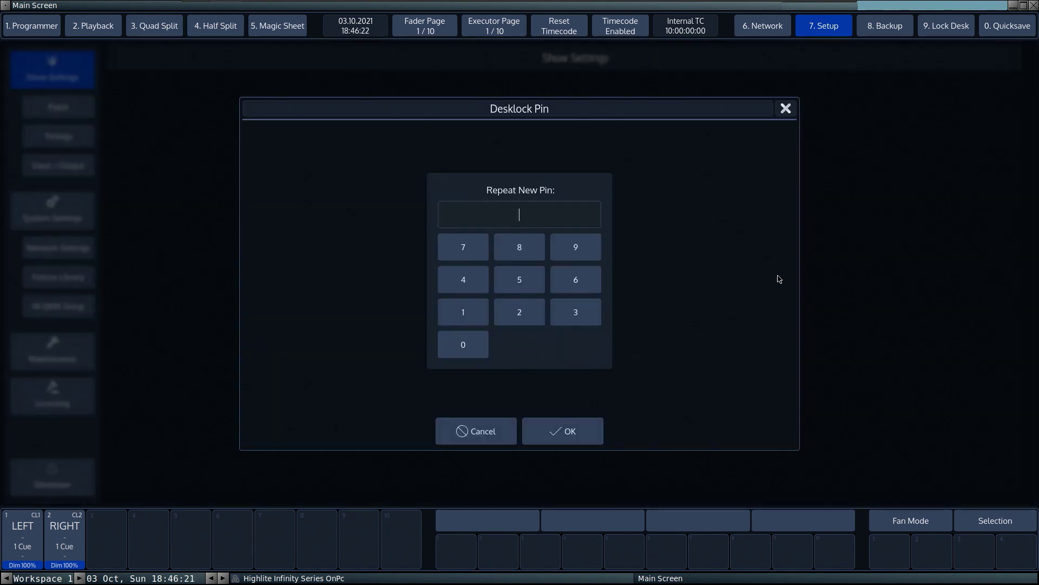
{"action": "left_click", "coordinate": [463, 312]}
{"action": "left_click", "coordinate": [463, 312]}
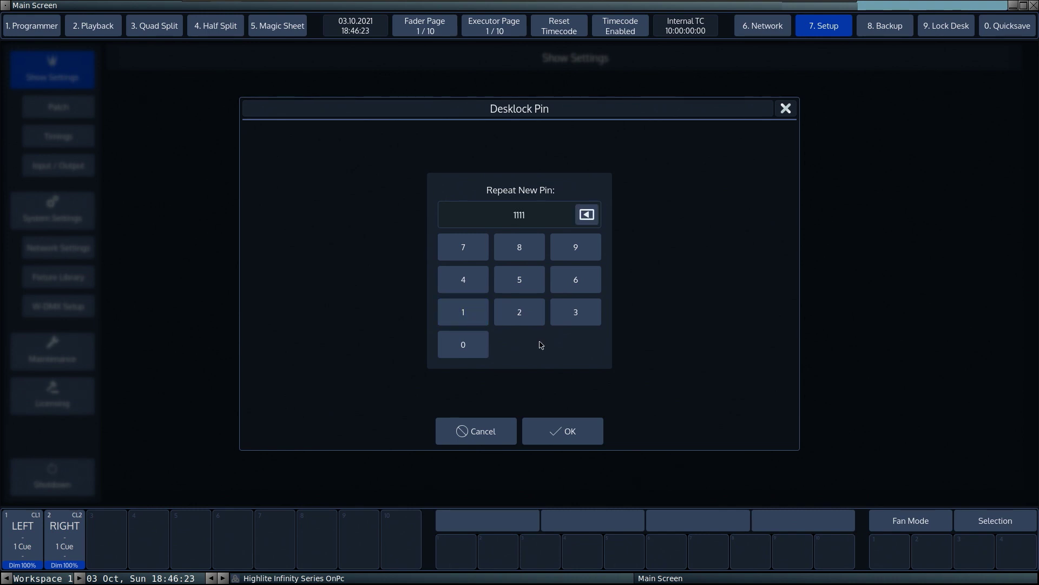
{"action": "left_click", "coordinate": [578, 432]}
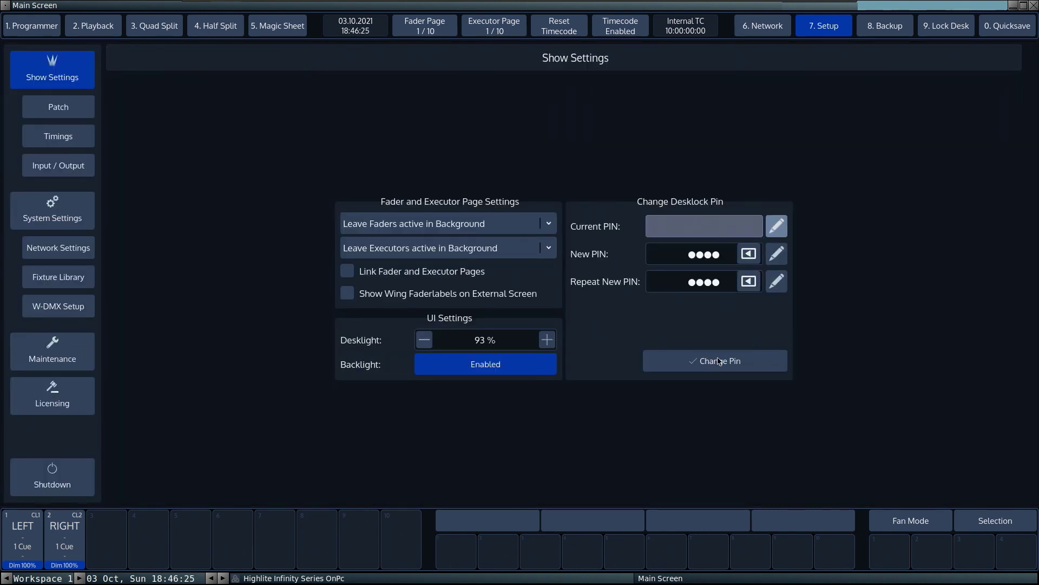
{"action": "left_click", "coordinate": [748, 253]}
{"action": "left_click", "coordinate": [748, 253]}
{"action": "left_click", "coordinate": [748, 281]}
{"action": "left_click", "coordinate": [748, 282]}
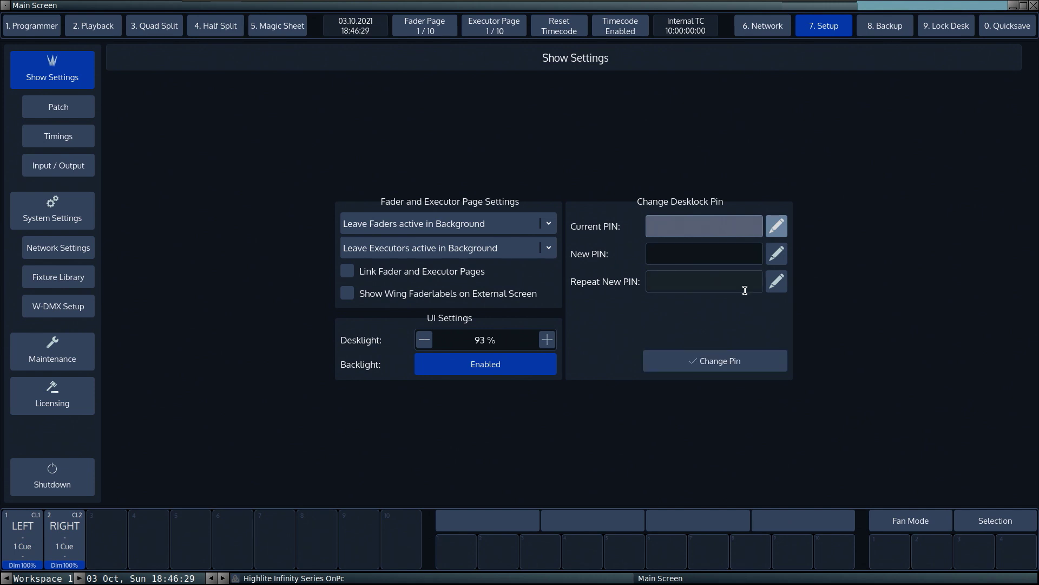
Step: Lock the desk, then unlock it again with the unlock code
{"action": "left_click", "coordinate": [946, 26]}
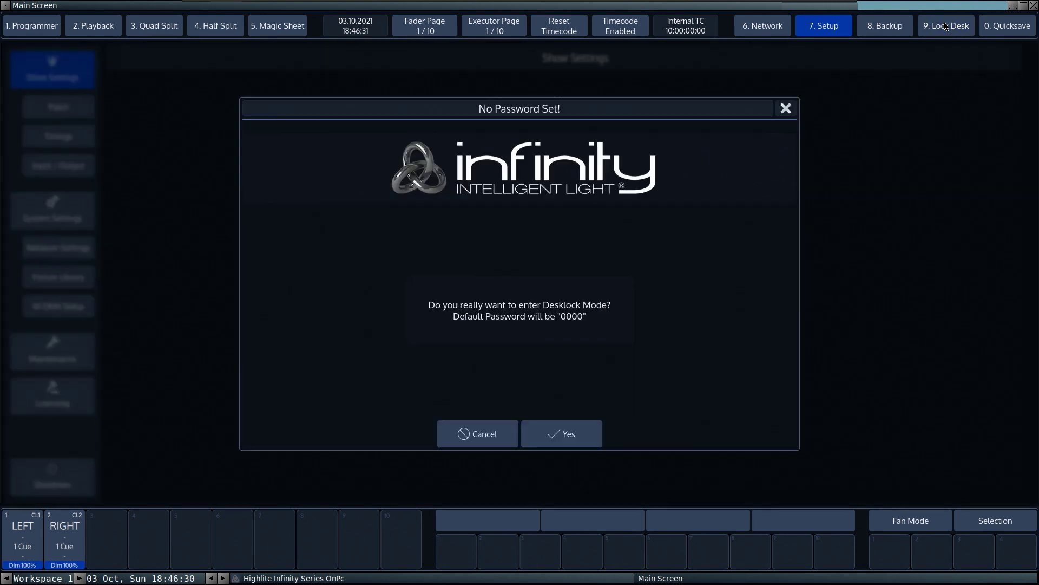
{"action": "left_click", "coordinate": [583, 434]}
{"action": "left_click", "coordinate": [529, 437]}
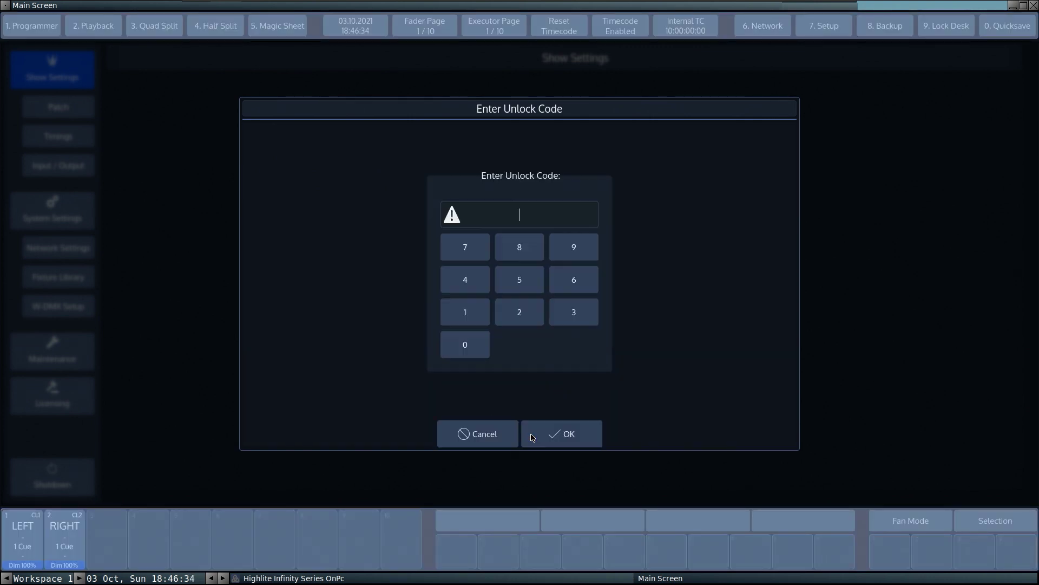
{"action": "left_click", "coordinate": [478, 356]}
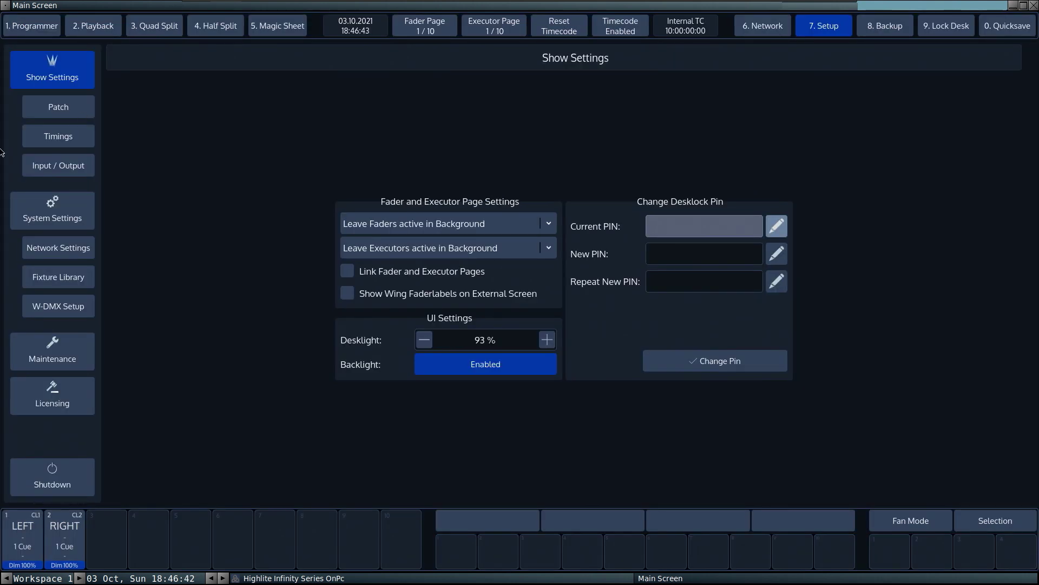
Step: Set the desklight to 99% and toggle the backlight off, then back to Enabled
{"action": "left_click", "coordinate": [423, 340]}
{"action": "left_click", "coordinate": [424, 341]}
{"action": "left_click", "coordinate": [424, 340]}
{"action": "left_click", "coordinate": [549, 341]}
{"action": "left_click", "coordinate": [549, 342]}
{"action": "left_click", "coordinate": [550, 342]}
{"action": "left_click", "coordinate": [547, 340]}
{"action": "left_click", "coordinate": [547, 340]}
{"action": "left_click", "coordinate": [459, 365]}
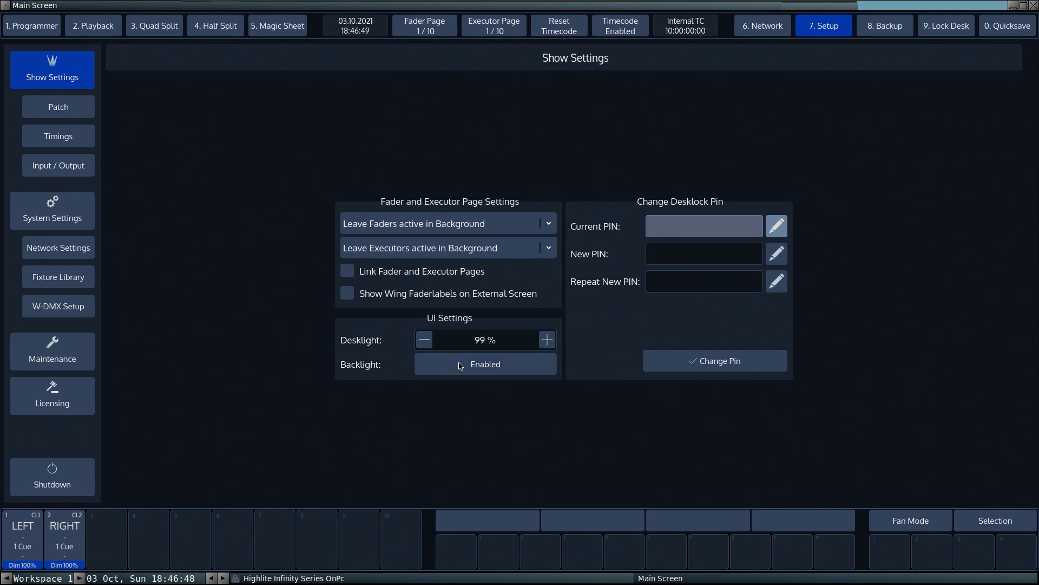
{"action": "left_click", "coordinate": [460, 366]}
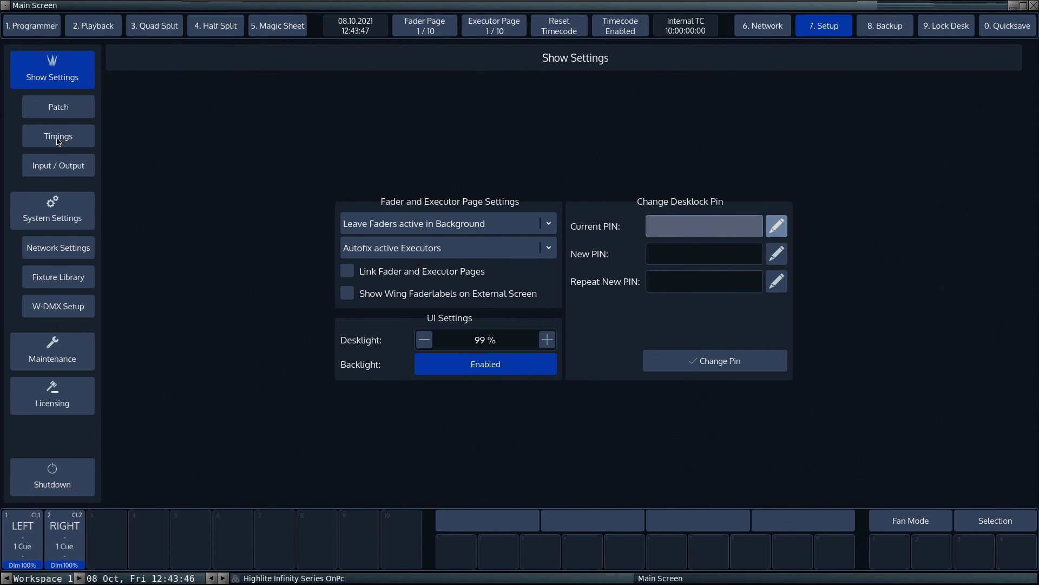
Step: Open show timing settings and set the Snap Value to 50%, then back to 0%
{"action": "left_click", "coordinate": [57, 138]}
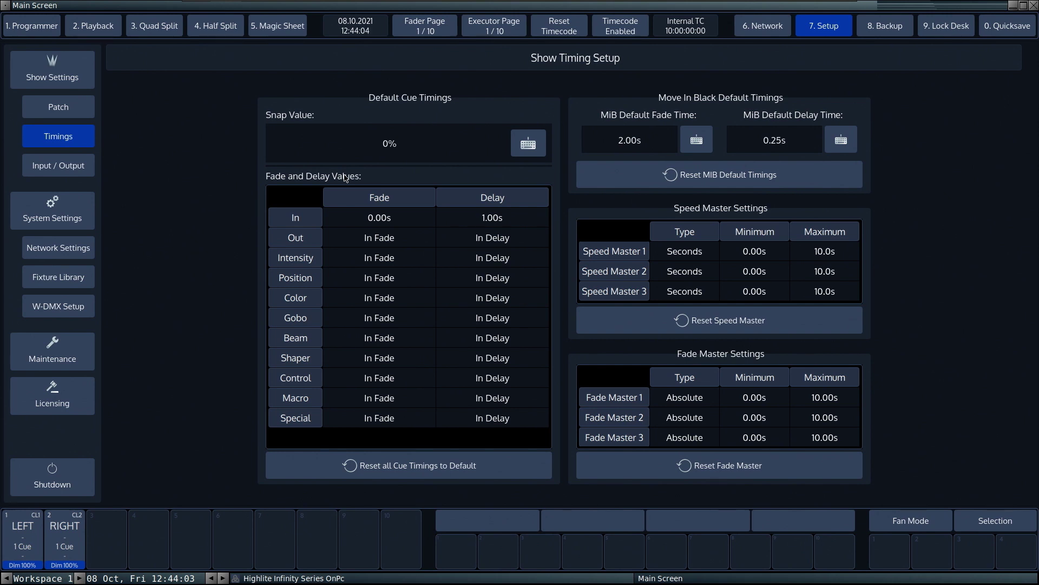
{"action": "left_click", "coordinate": [528, 142]}
{"action": "left_click", "coordinate": [518, 262]}
{"action": "left_click", "coordinate": [468, 384]}
{"action": "left_click", "coordinate": [574, 431]}
{"action": "left_click", "coordinate": [528, 143]}
{"action": "left_click", "coordinate": [455, 371]}
{"action": "left_click", "coordinate": [564, 432]}
Step: Set the In fade time to 1.00s and the In delay to 0.50s
{"action": "left_click", "coordinate": [401, 219]}
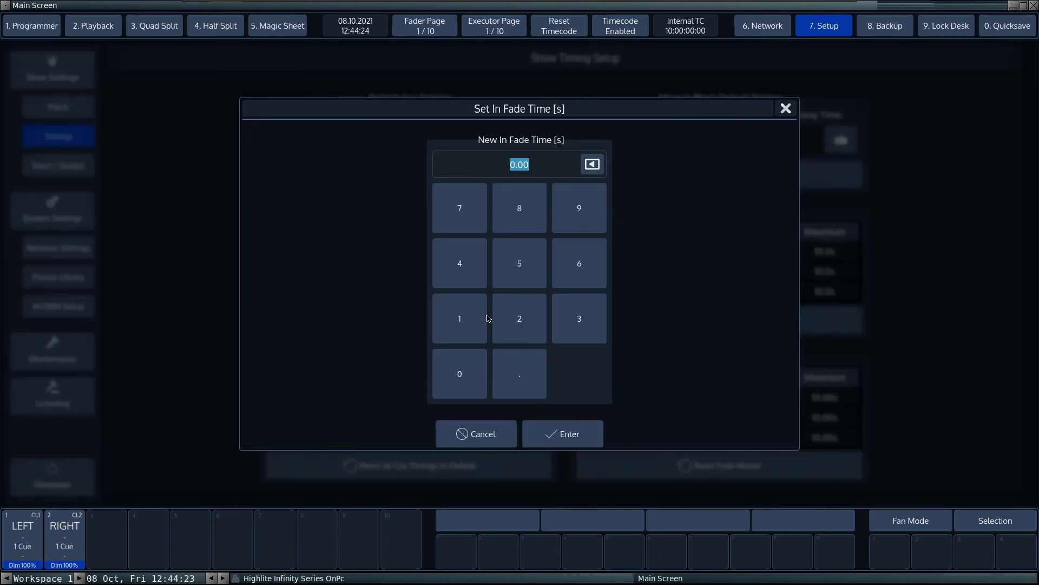
{"action": "left_click", "coordinate": [479, 322]}
{"action": "left_click", "coordinate": [568, 440]}
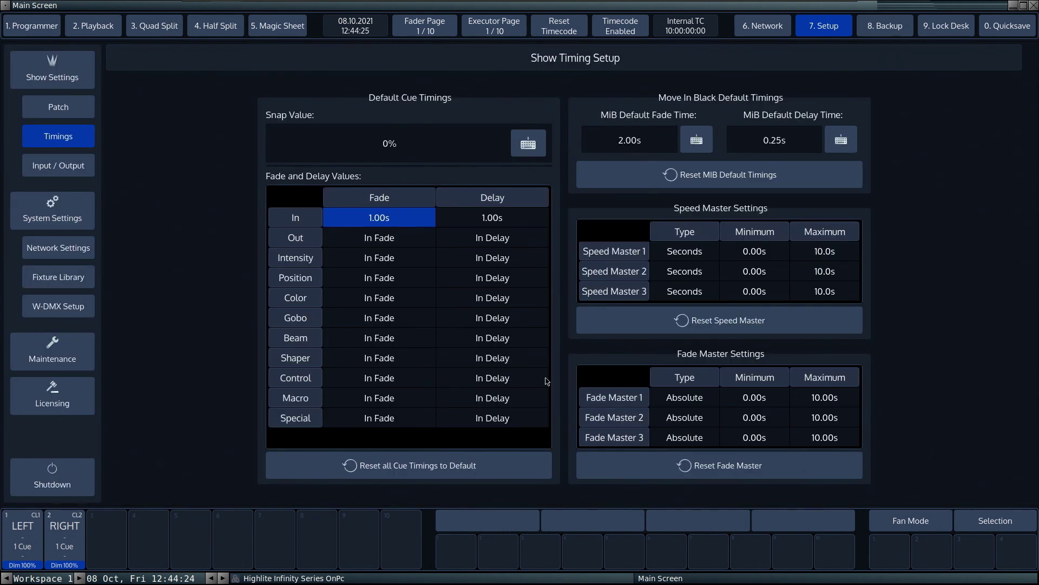
{"action": "left_click", "coordinate": [510, 220]}
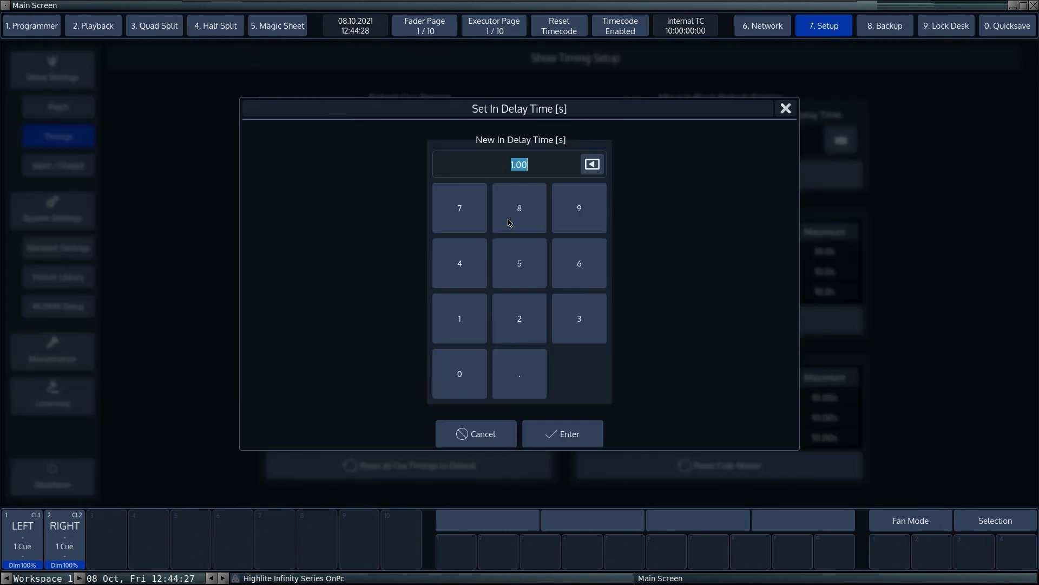
{"action": "left_click", "coordinate": [507, 367]}
{"action": "left_click", "coordinate": [520, 269]}
{"action": "left_click", "coordinate": [546, 437]}
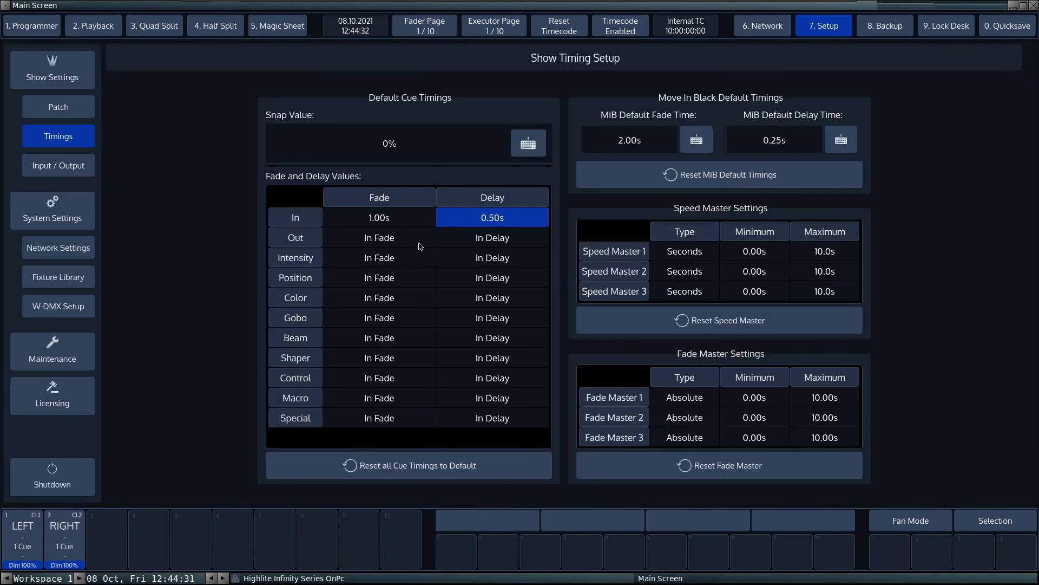
{"action": "left_click", "coordinate": [415, 216]}
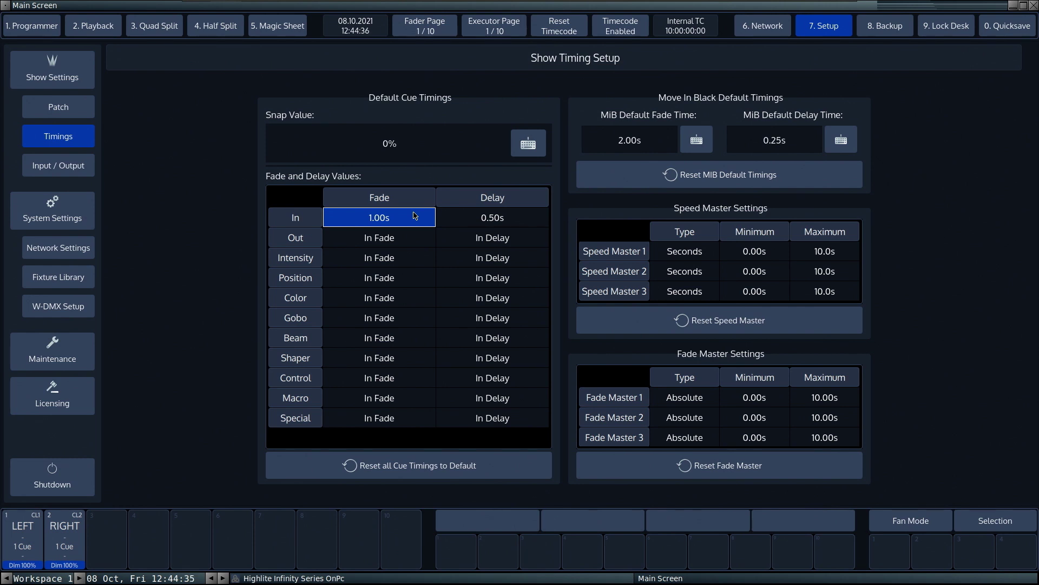
Step: Set Intensity fade to 1.00s and Position fade to 2.00s, then reset all cue timings
{"action": "left_click", "coordinate": [398, 261]}
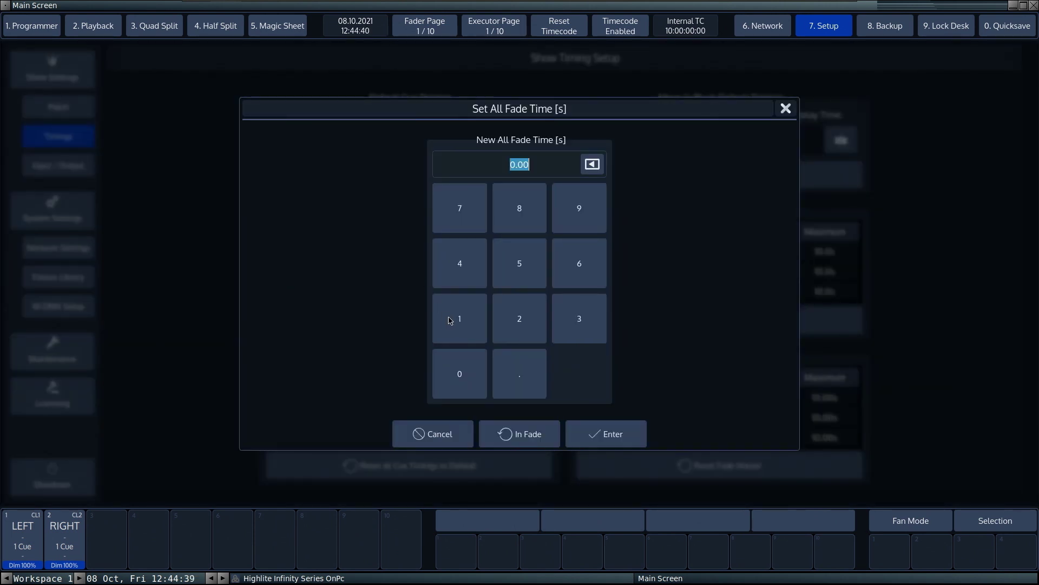
{"action": "left_click", "coordinate": [449, 316]}
{"action": "left_click", "coordinate": [597, 436]}
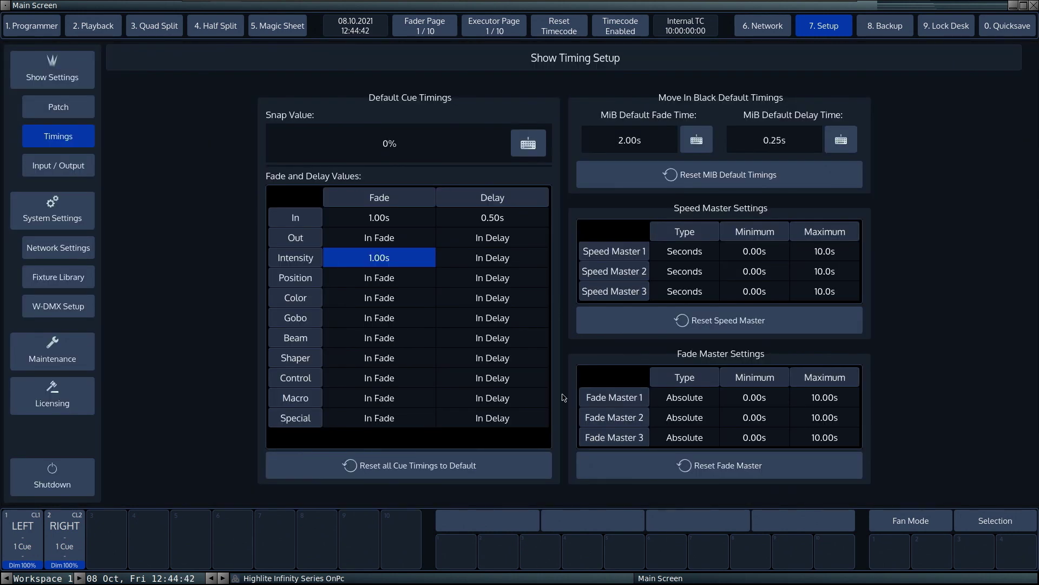
{"action": "left_click", "coordinate": [397, 281]}
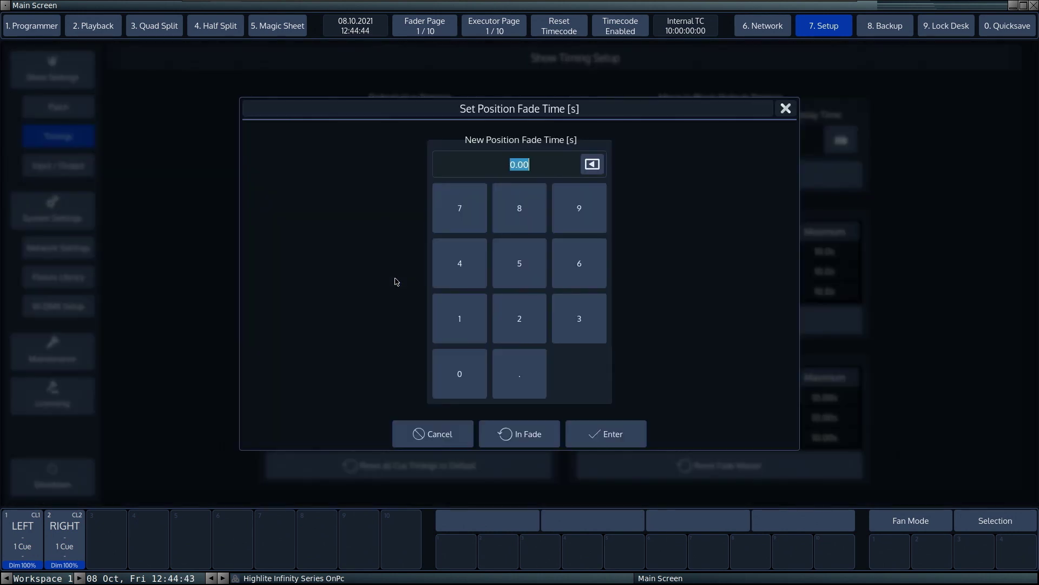
{"action": "left_click", "coordinate": [531, 323]}
{"action": "left_click", "coordinate": [597, 437]}
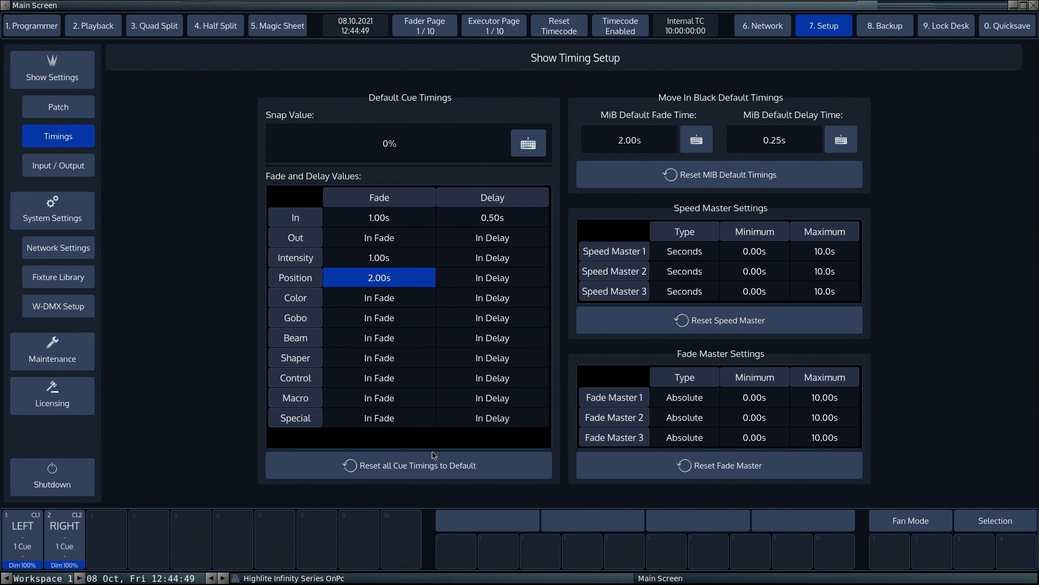
{"action": "left_click", "coordinate": [413, 466]}
{"action": "left_click", "coordinate": [690, 256]}
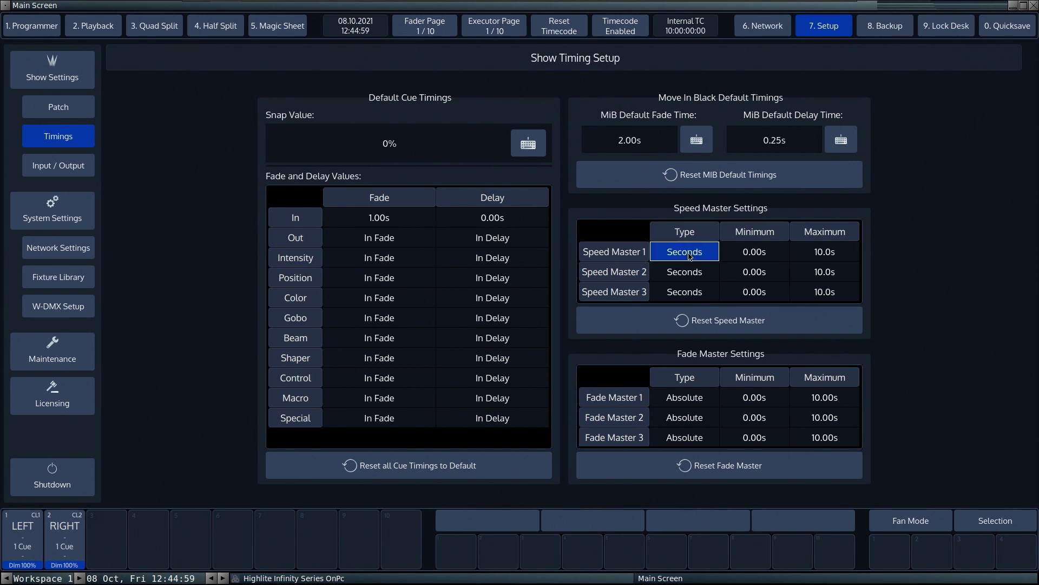
{"action": "left_click", "coordinate": [689, 256]}
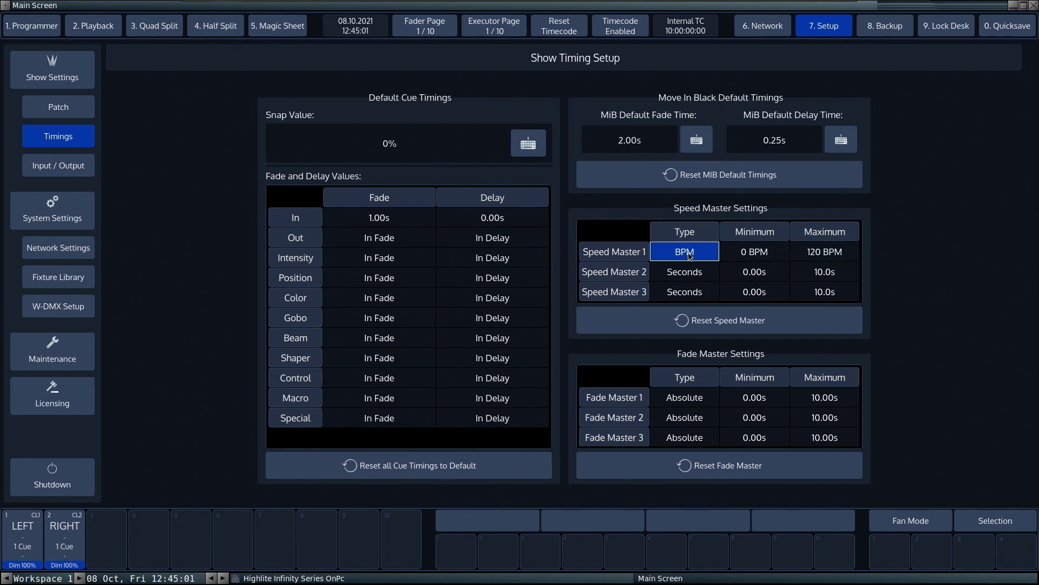
{"action": "left_click", "coordinate": [690, 256]}
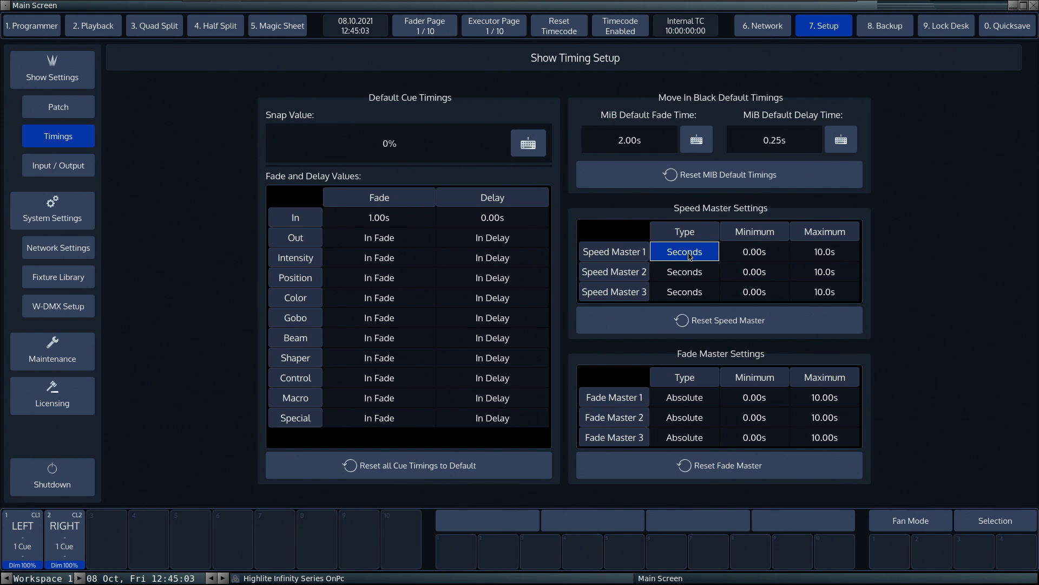
{"action": "left_click", "coordinate": [689, 256]}
{"action": "left_click", "coordinate": [689, 256]}
{"action": "left_click", "coordinate": [690, 256]}
{"action": "left_click", "coordinate": [690, 256]}
Step: Set Speed Master 1 to 1s minimum and 8s maximum, reset it, then switch it to BPM
{"action": "left_click", "coordinate": [763, 253]}
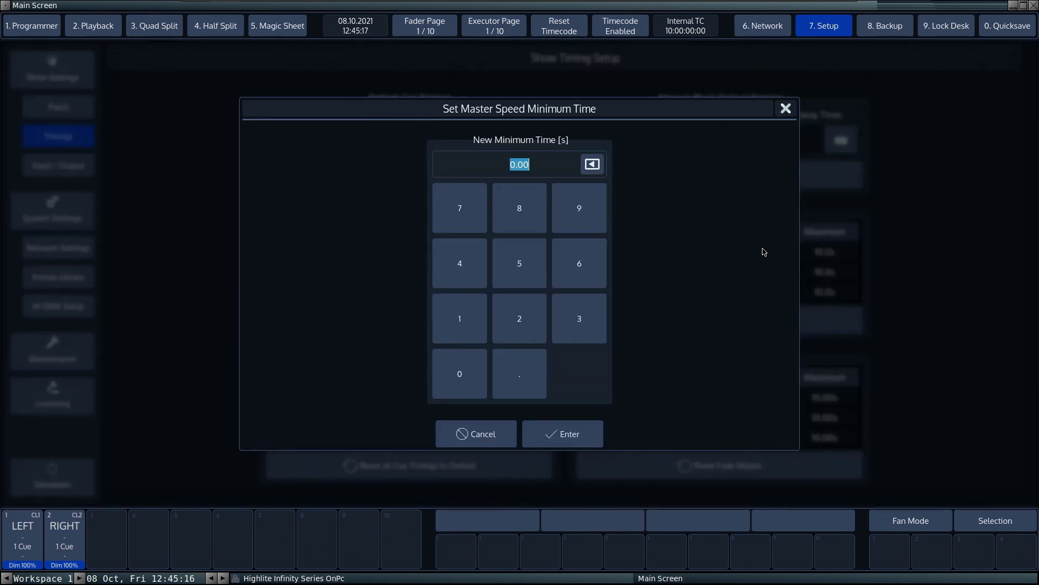
{"action": "left_click", "coordinate": [480, 328]}
{"action": "left_click", "coordinate": [549, 434]}
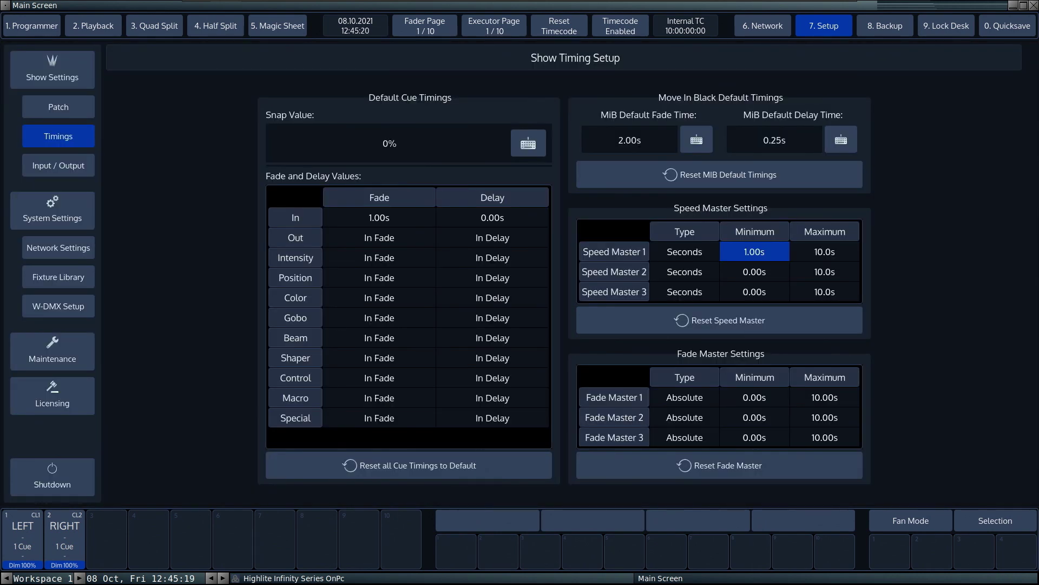
{"action": "left_click", "coordinate": [817, 257]}
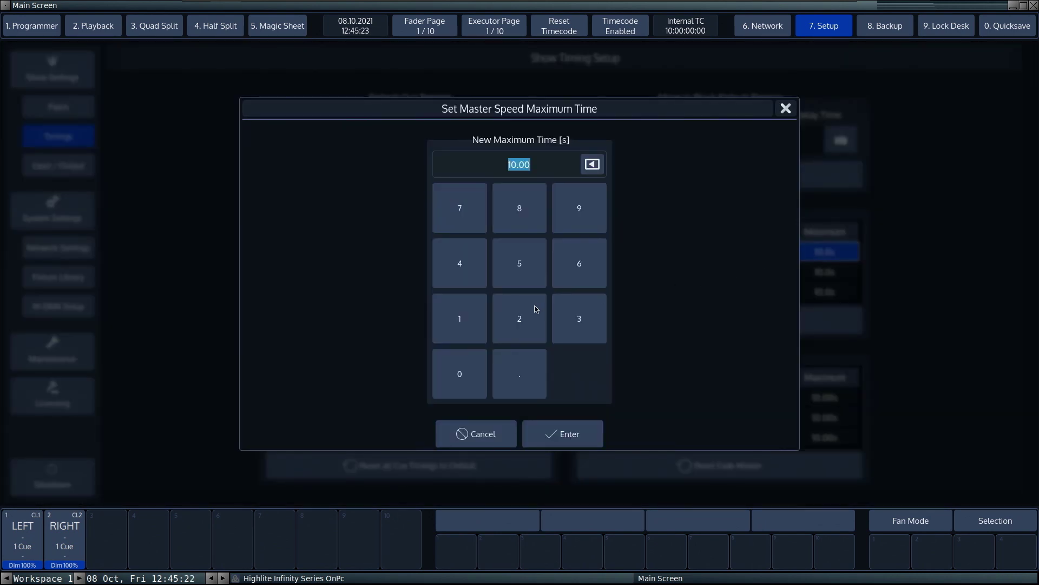
{"action": "left_click", "coordinate": [542, 225]}
{"action": "left_click", "coordinate": [564, 431]}
{"action": "left_click", "coordinate": [730, 326]}
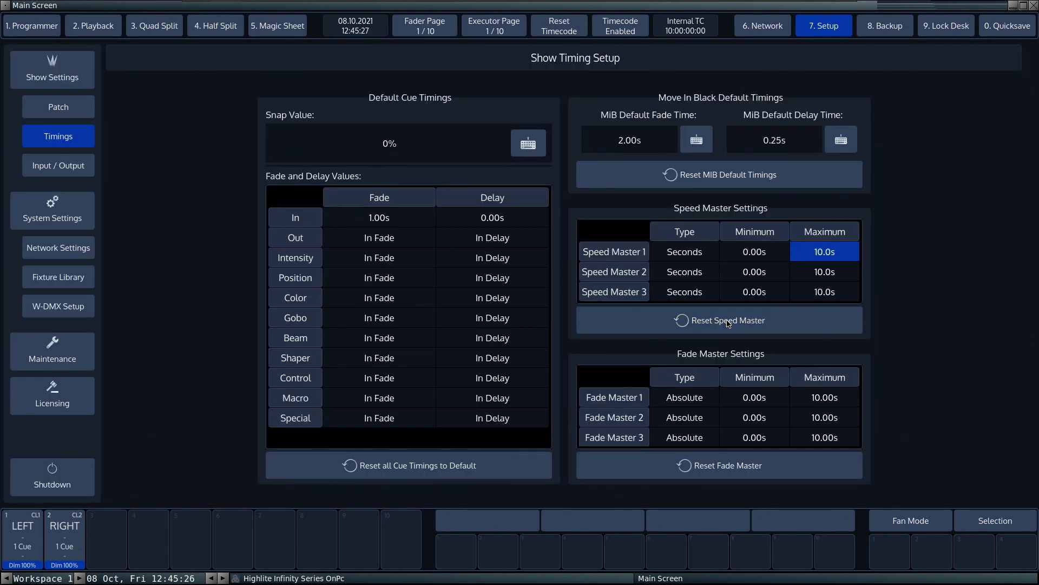
{"action": "left_click", "coordinate": [689, 252]}
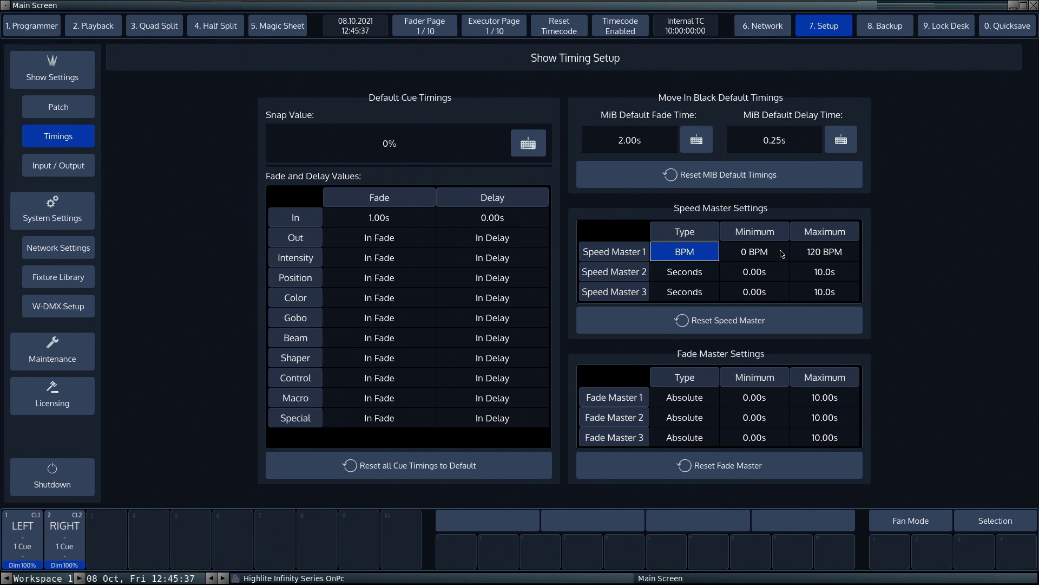
Step: Return Speed Master 1 to seconds and toggle Fade Master 1 between relative and absolute
{"action": "left_click", "coordinate": [692, 258]}
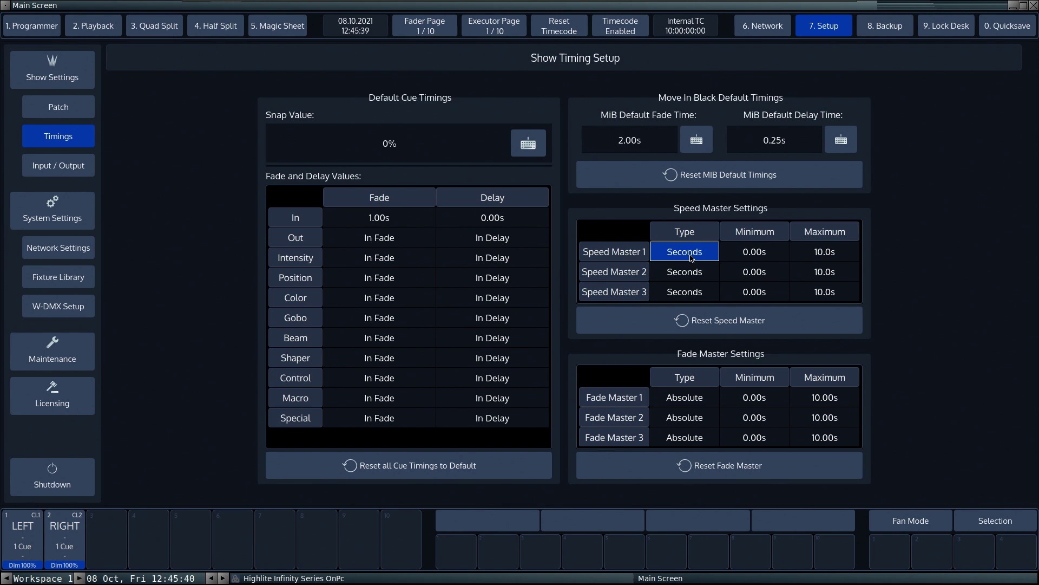
{"action": "left_click", "coordinate": [699, 397]}
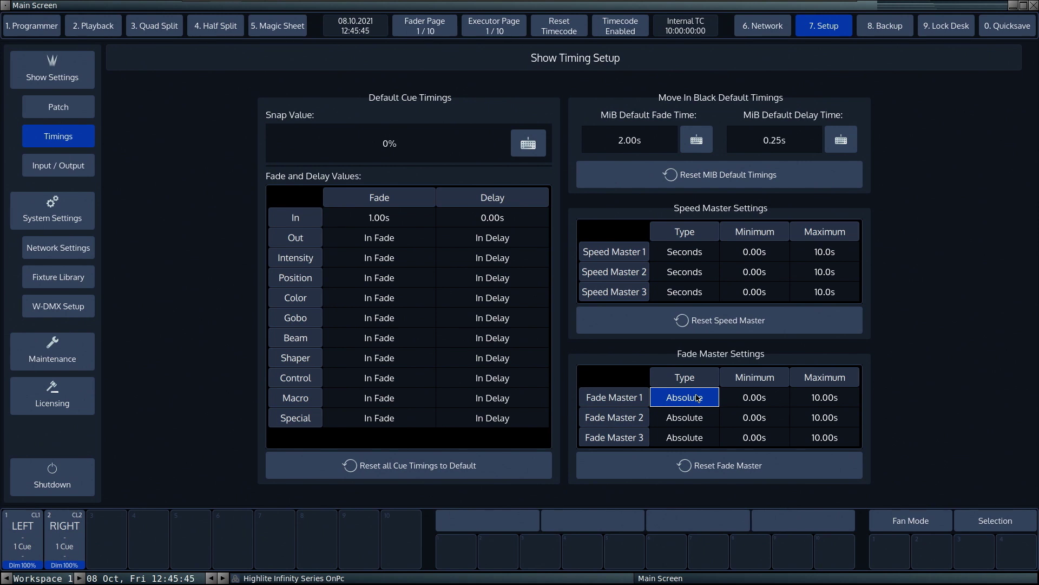
{"action": "left_click", "coordinate": [698, 397]}
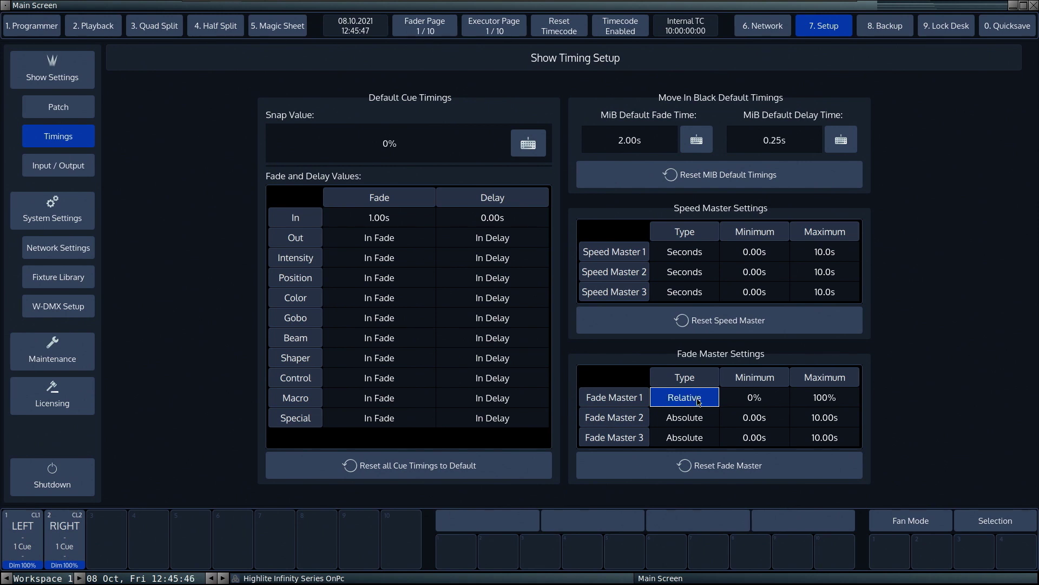
{"action": "left_click", "coordinate": [698, 399]}
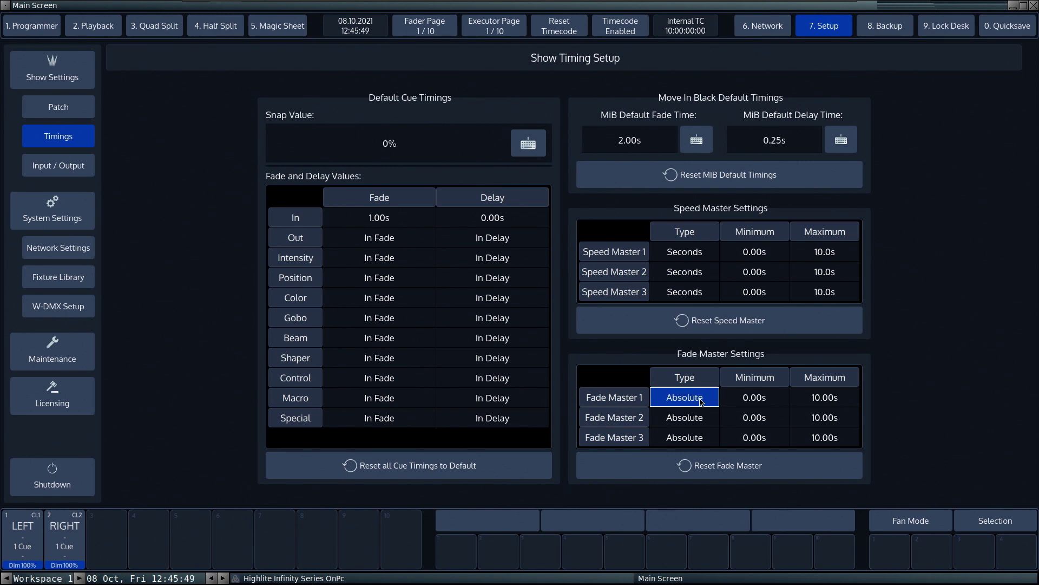
{"action": "left_click", "coordinate": [700, 400]}
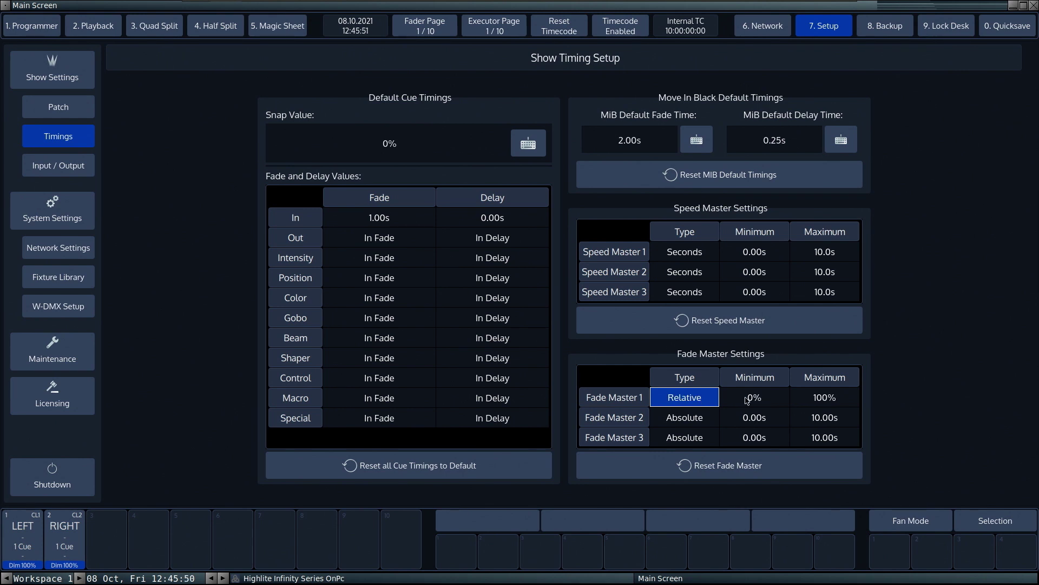
Step: Try editing the relative minimum, dismiss the error, and leave Fade Master 1 on Absolute
{"action": "left_click", "coordinate": [747, 399]}
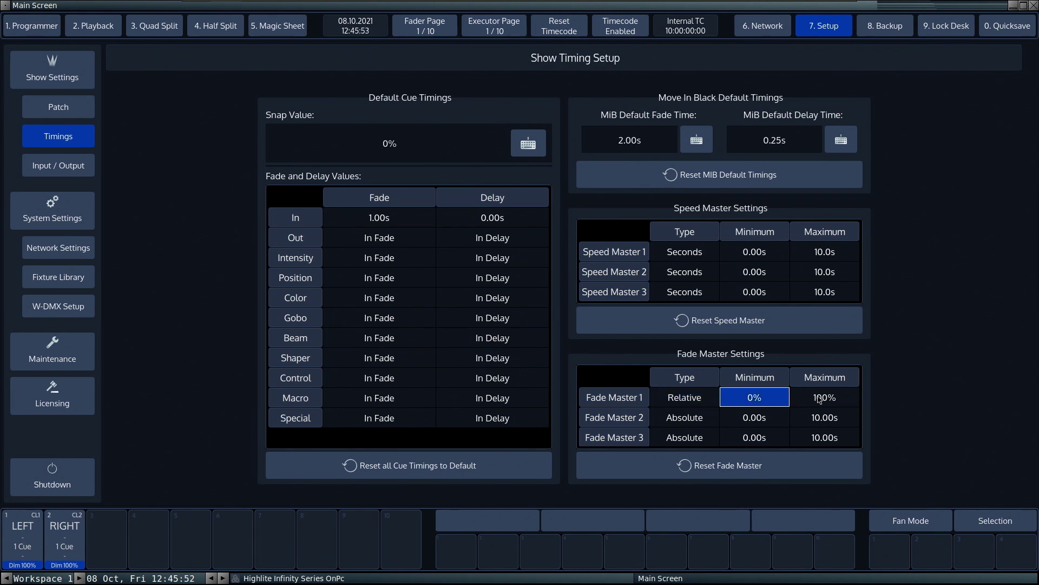
{"action": "left_click", "coordinate": [763, 402]}
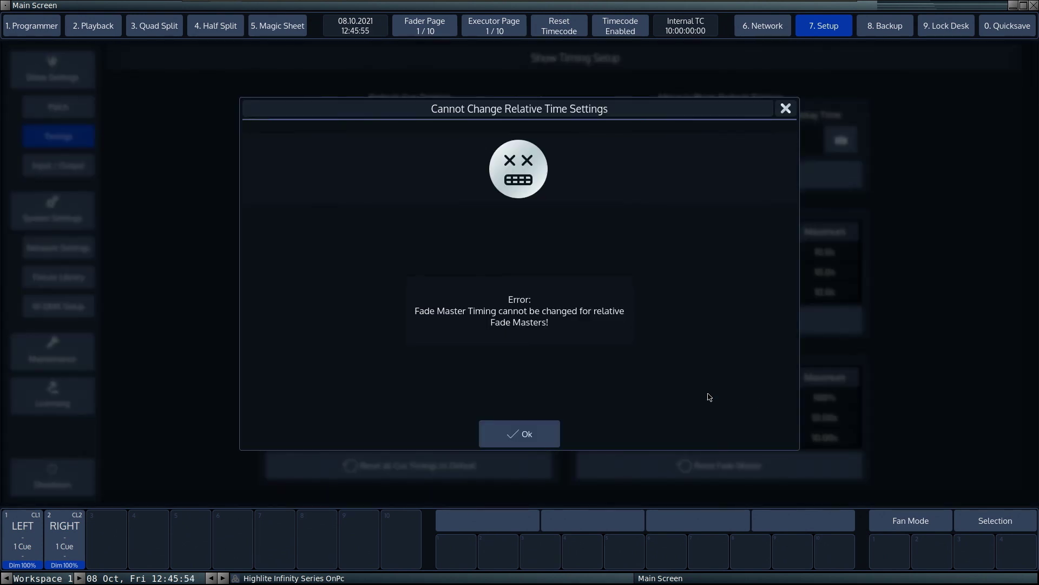
{"action": "left_click", "coordinate": [527, 436]}
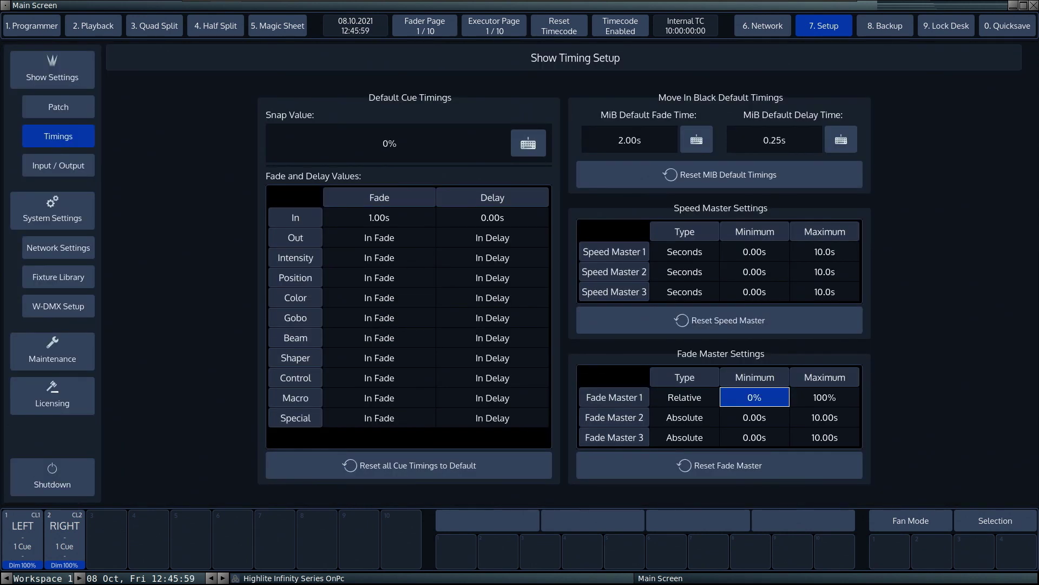
{"action": "left_click", "coordinate": [703, 398]}
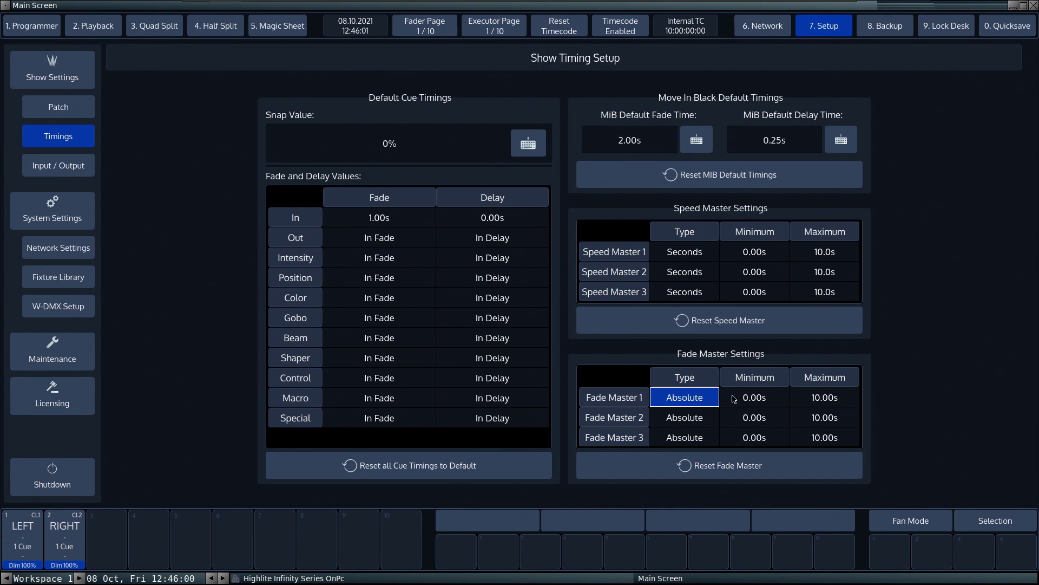
{"action": "left_click", "coordinate": [691, 400]}
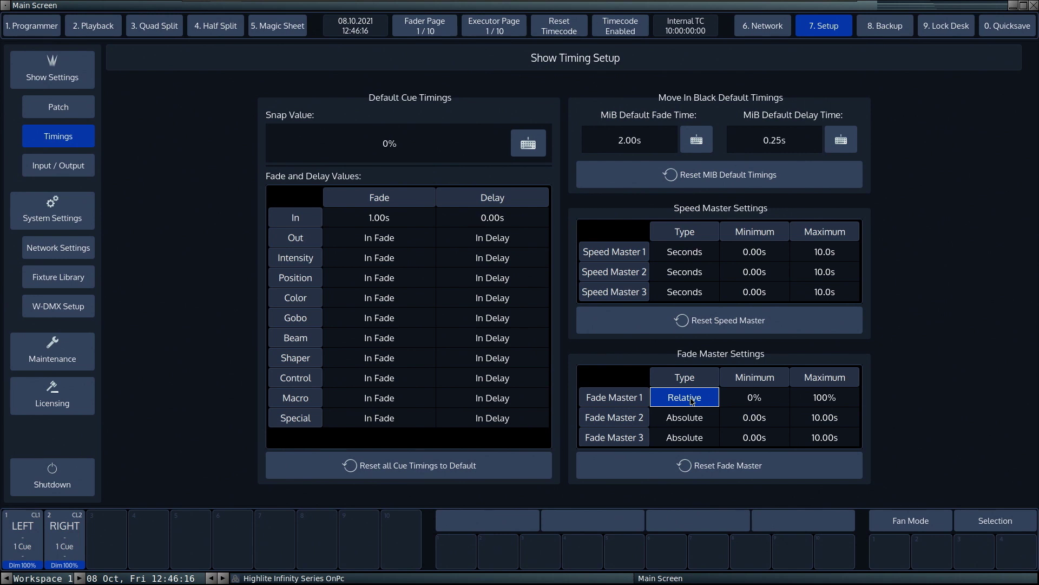
{"action": "left_click", "coordinate": [690, 399]}
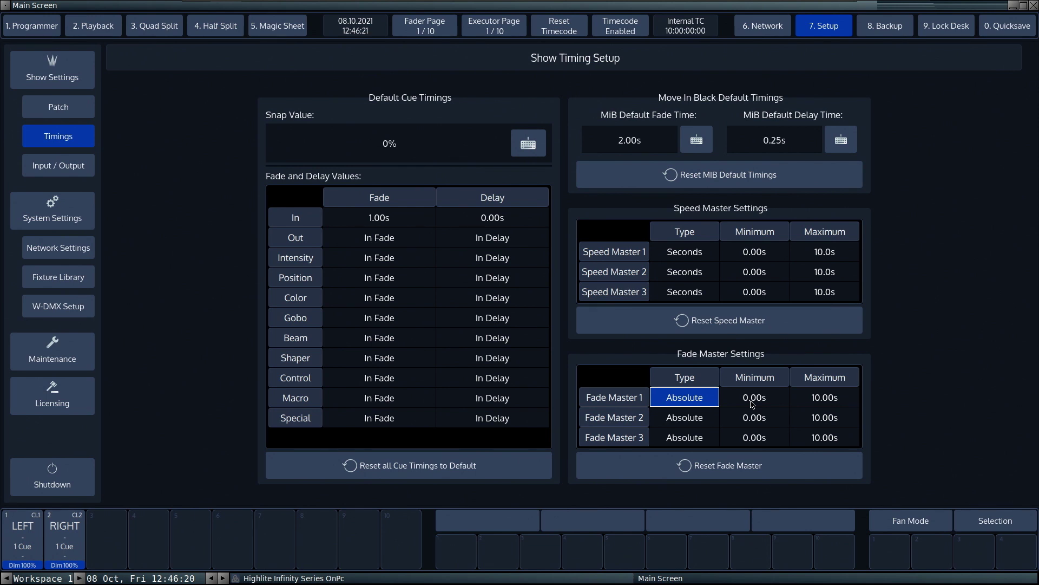
{"action": "left_click", "coordinate": [753, 399]}
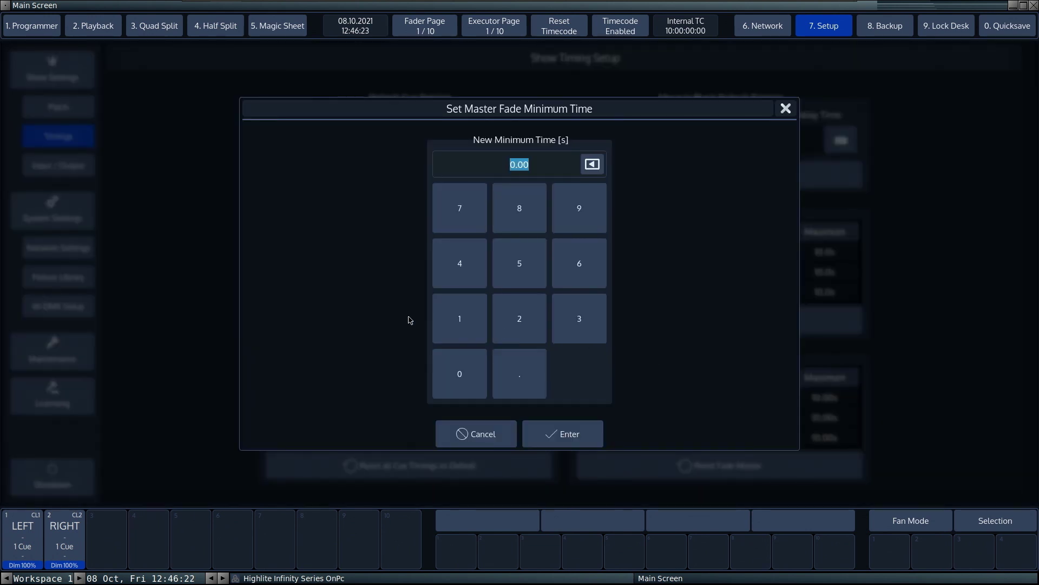
{"action": "left_click", "coordinate": [465, 320]}
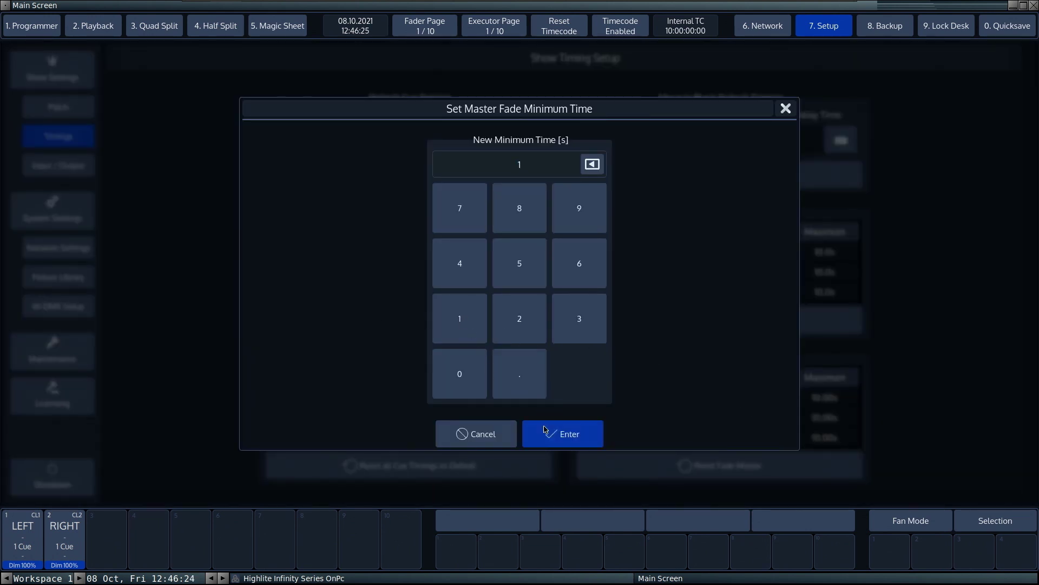
{"action": "left_click", "coordinate": [544, 428]}
{"action": "left_click", "coordinate": [843, 396]}
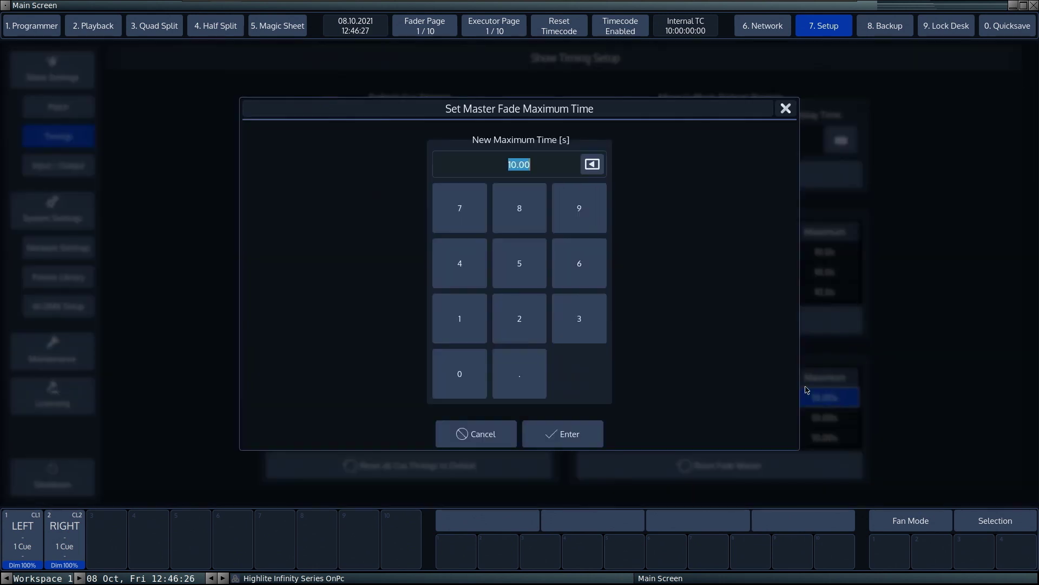
{"action": "left_click", "coordinate": [520, 216]}
{"action": "left_click", "coordinate": [561, 433]}
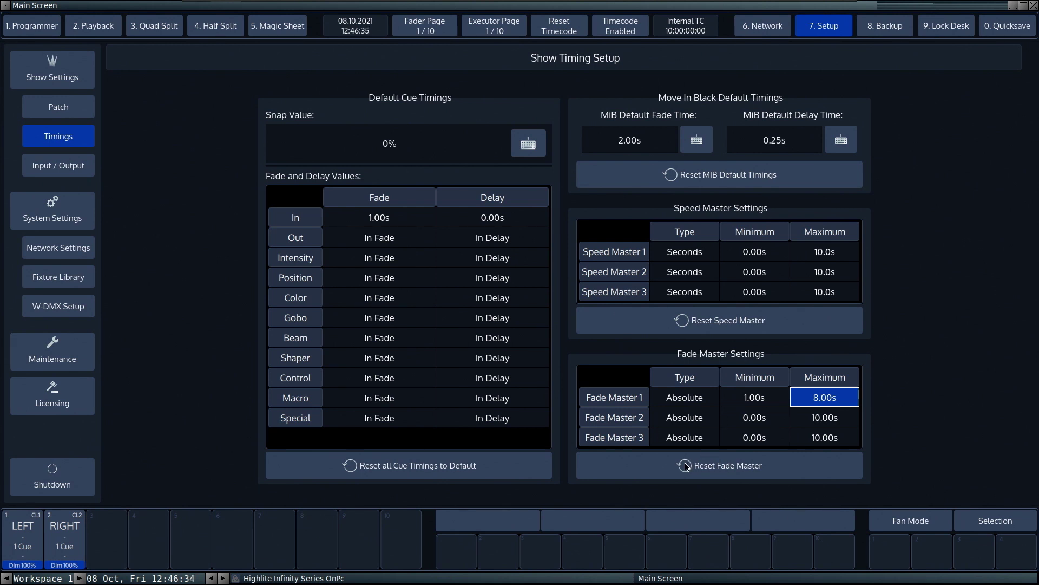
{"action": "left_click", "coordinate": [686, 466]}
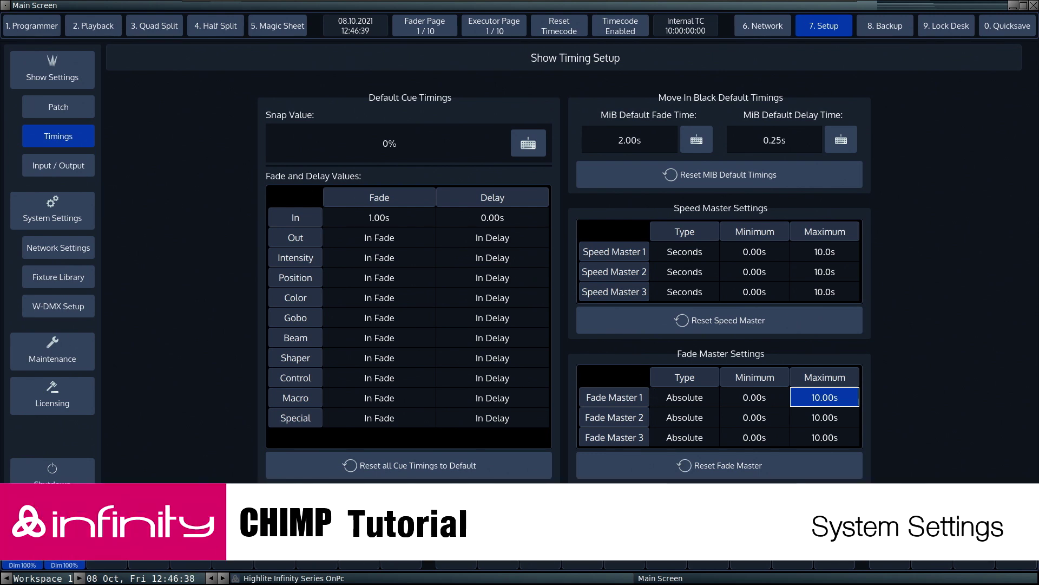
Step: Keep the English (US) keyboard layout, type in the test field, then clear the text
{"action": "left_click", "coordinate": [53, 210]}
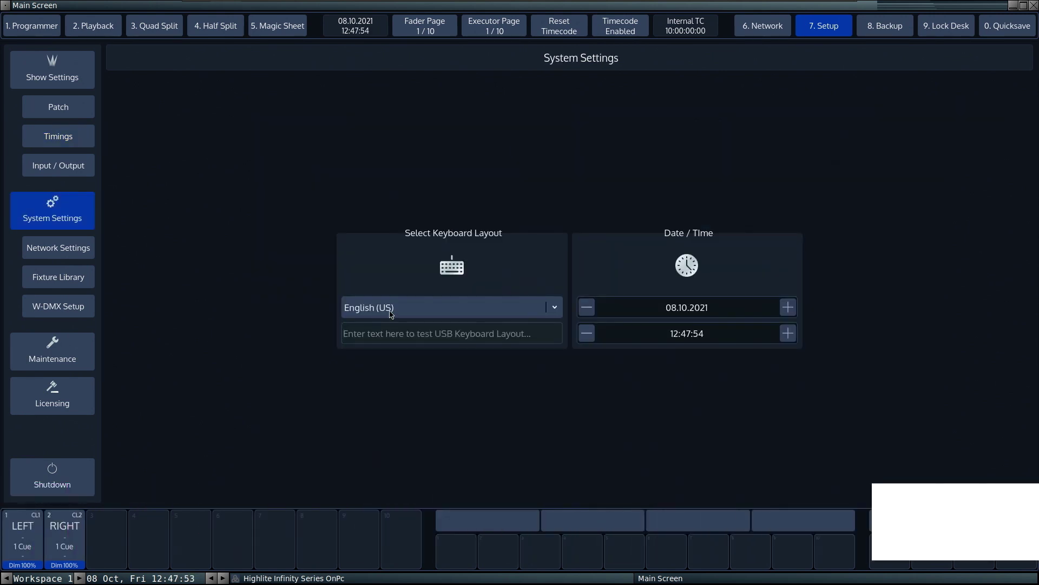
{"action": "left_click", "coordinate": [390, 308]}
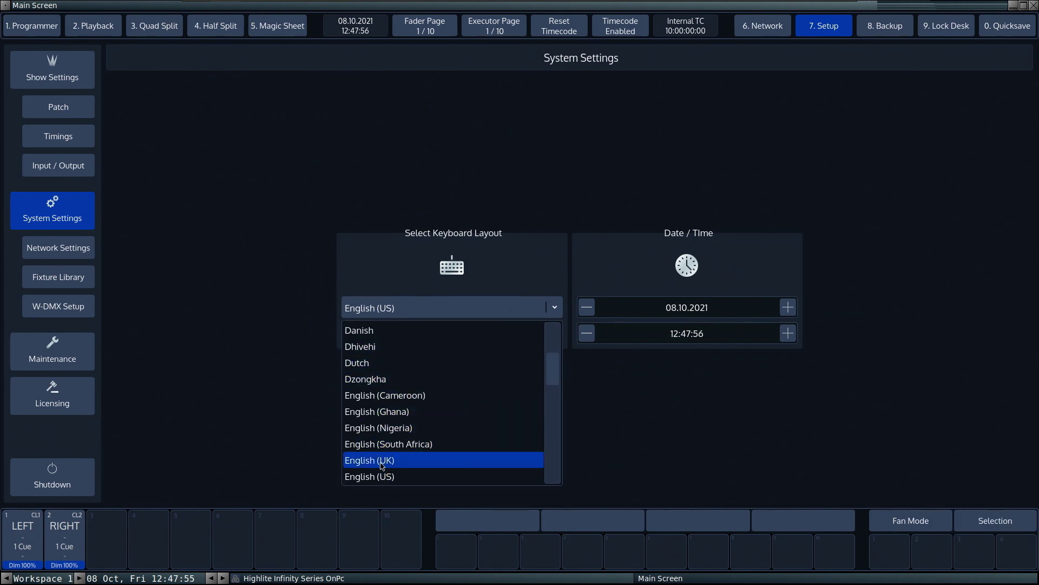
{"action": "left_click", "coordinate": [288, 364]}
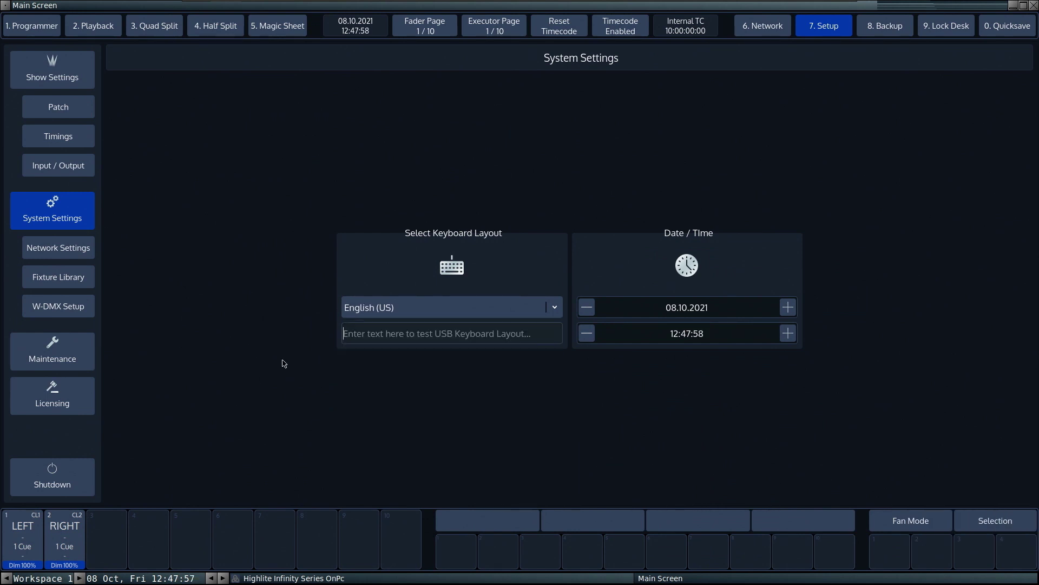
{"action": "left_click", "coordinate": [371, 333]}
{"action": "type", "text": "Test keyboard"}
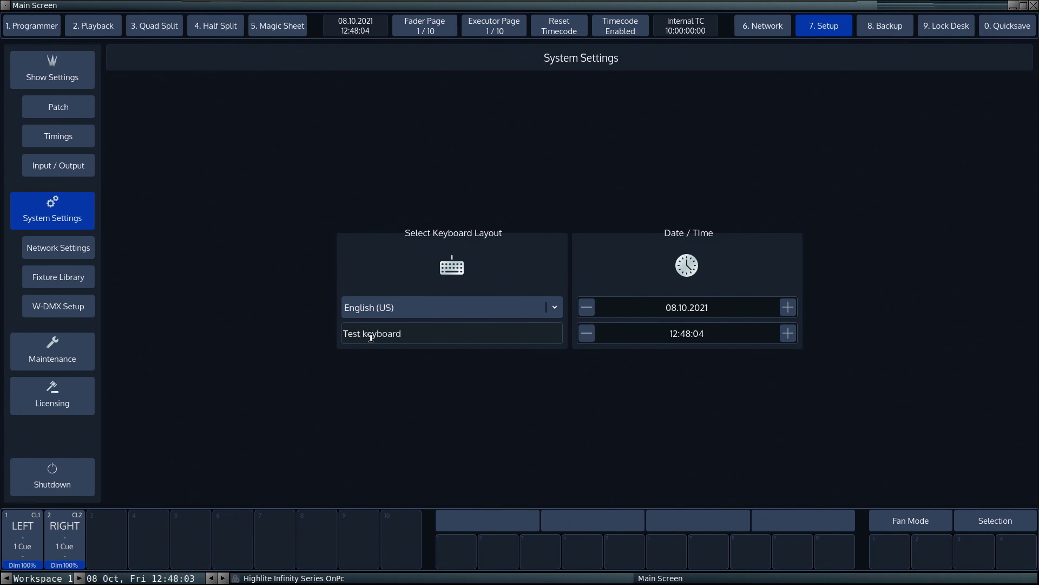
{"action": "key", "text": "BackSpace"}
{"action": "key", "text": "BackSpace"}
{"action": "key", "text": "BackSpace"}
{"action": "key", "text": "BackSpace"}
{"action": "key", "text": "BackSpace"}
{"action": "key", "text": "BackSpace"}
{"action": "key", "text": "BackSpace"}
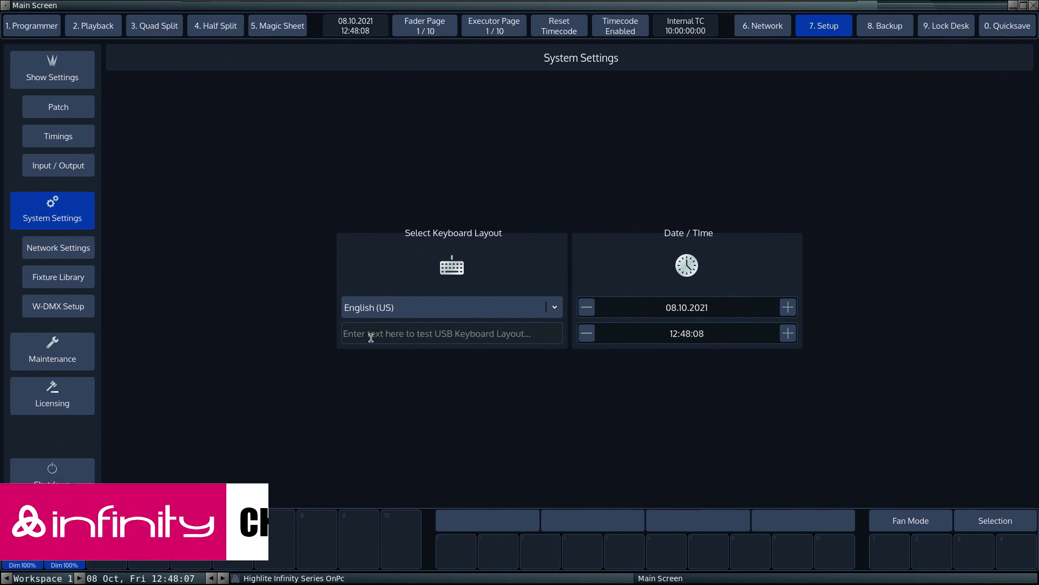
Step: In Network Settings, select Manual instead of DHCP and start editing the IP Address
{"action": "left_click", "coordinate": [66, 255]}
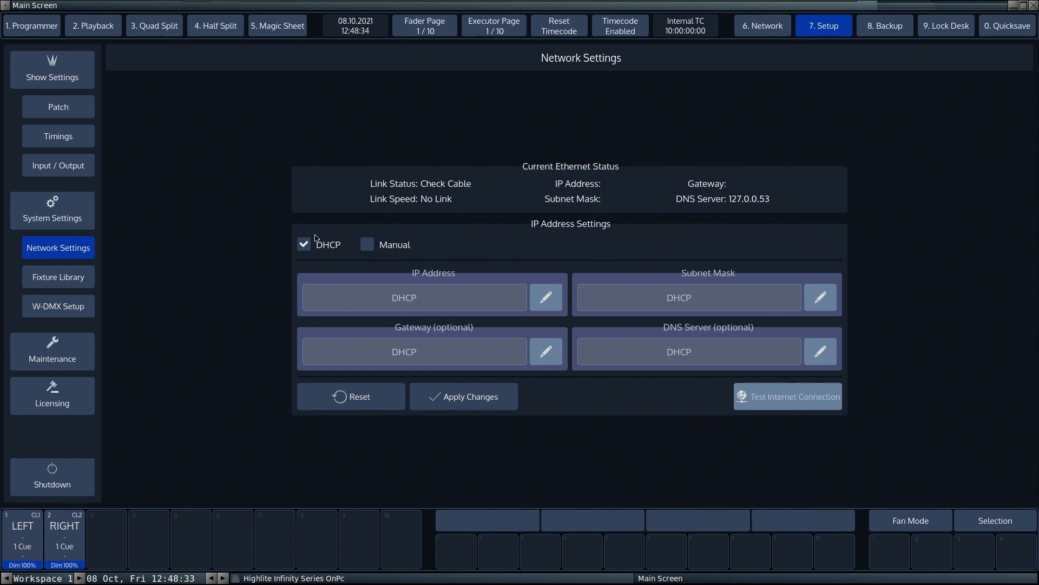
{"action": "left_click", "coordinate": [368, 245]}
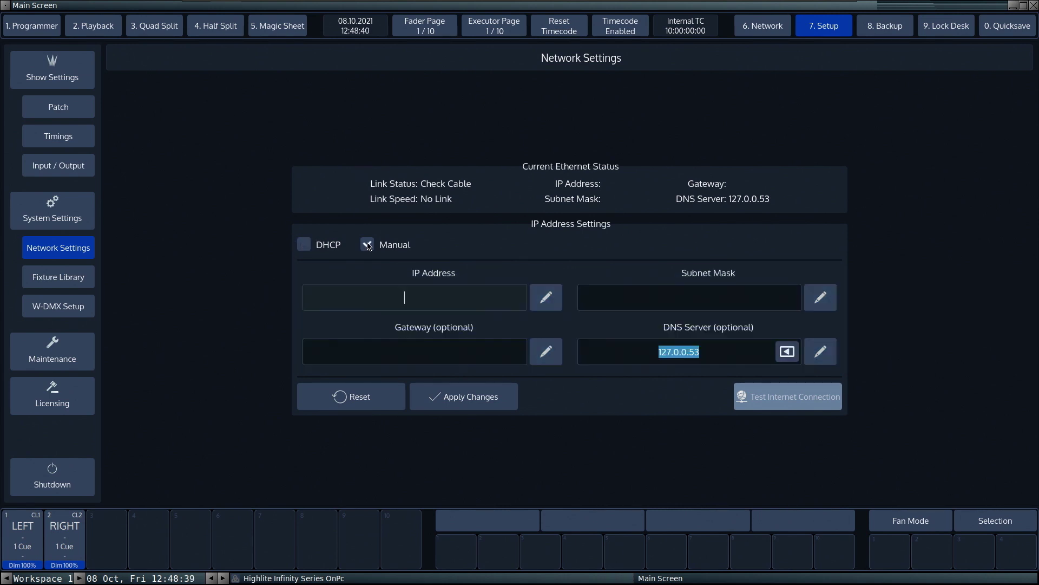
{"action": "left_click", "coordinate": [416, 293]}
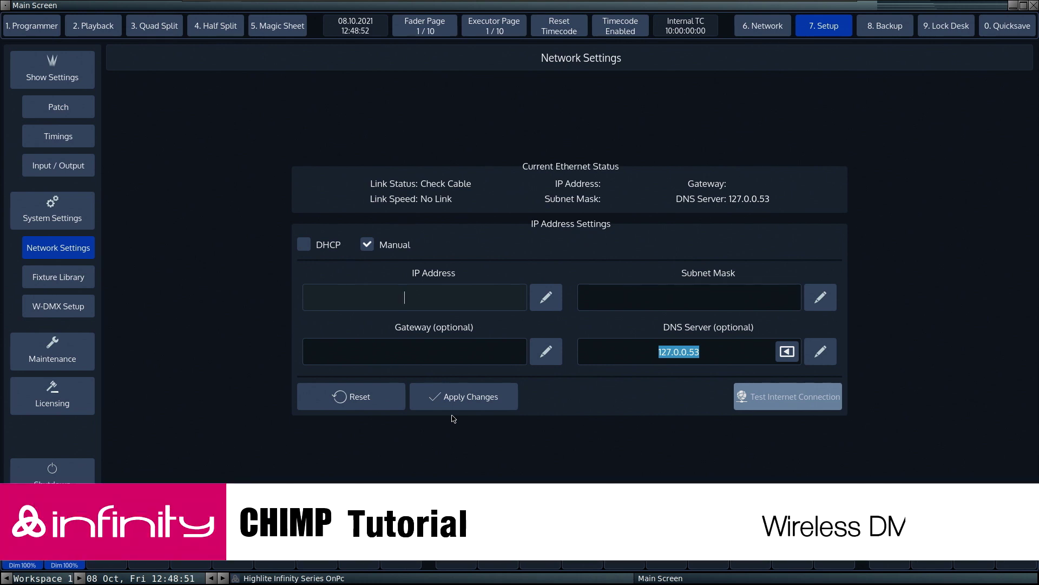
Step: View the W-DMX wireless status, then the Maintenance page showing software V2.05
{"action": "left_click", "coordinate": [45, 315]}
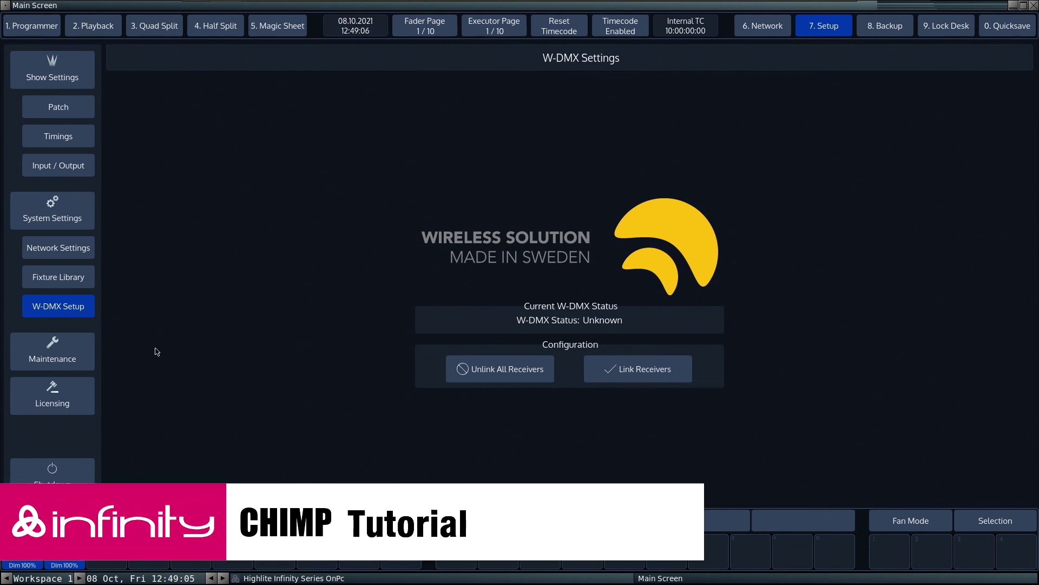
{"action": "left_click", "coordinate": [61, 358]}
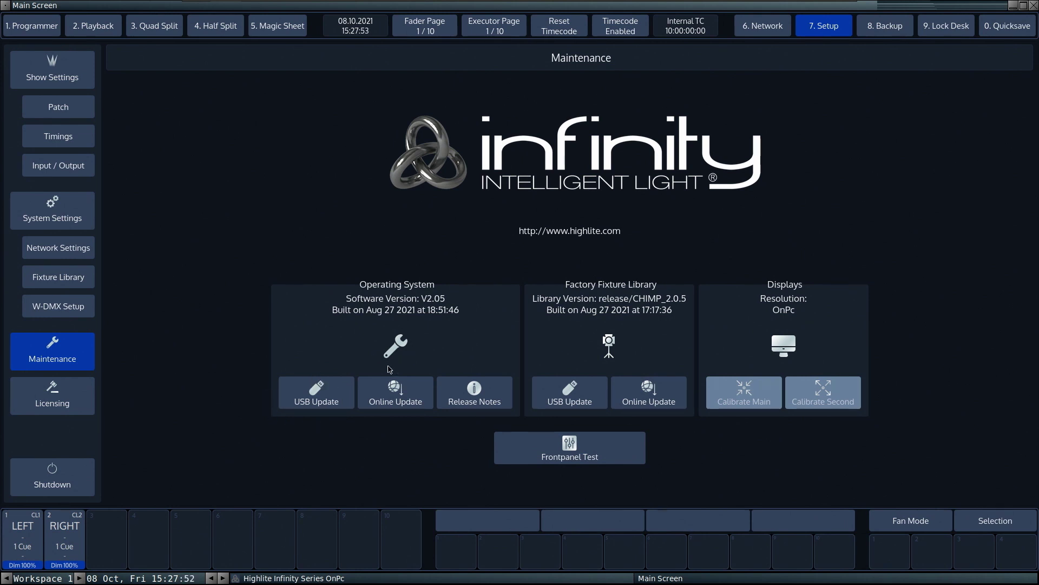
Step: Open the online software update list and test the internet connection
{"action": "left_click", "coordinate": [391, 399]}
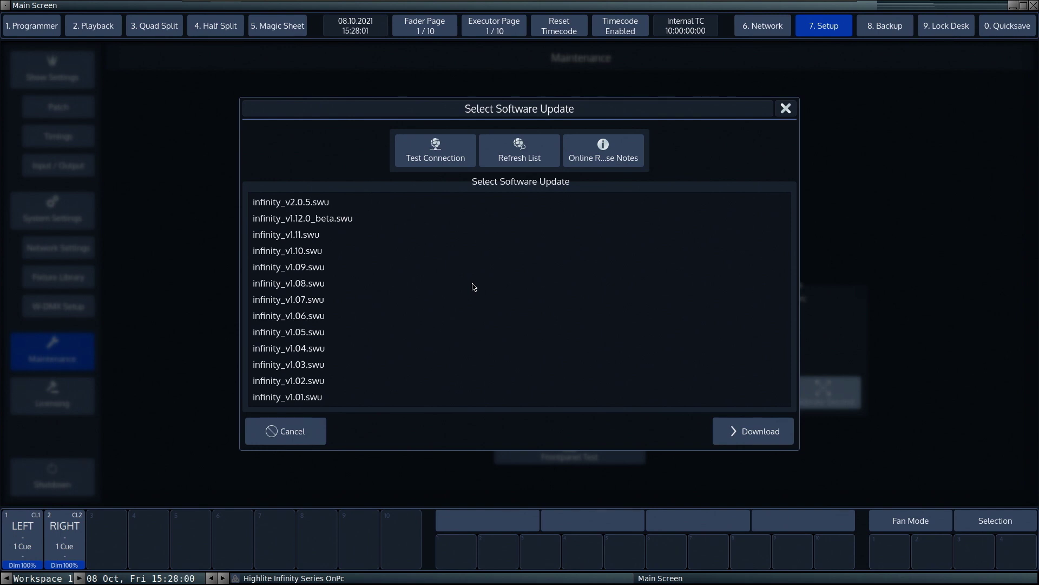
{"action": "left_click", "coordinate": [429, 162]}
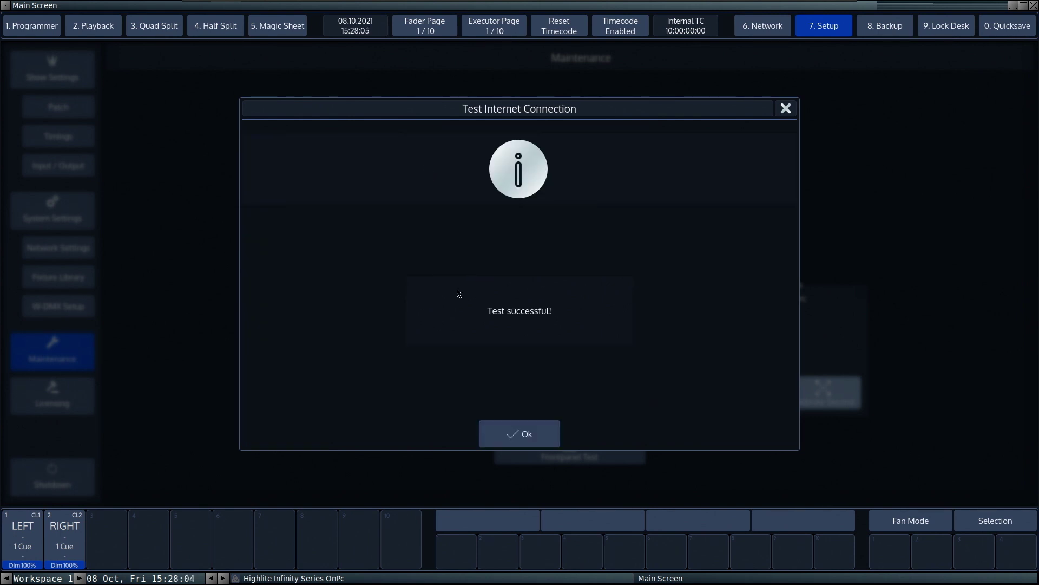
{"action": "left_click", "coordinate": [542, 435]}
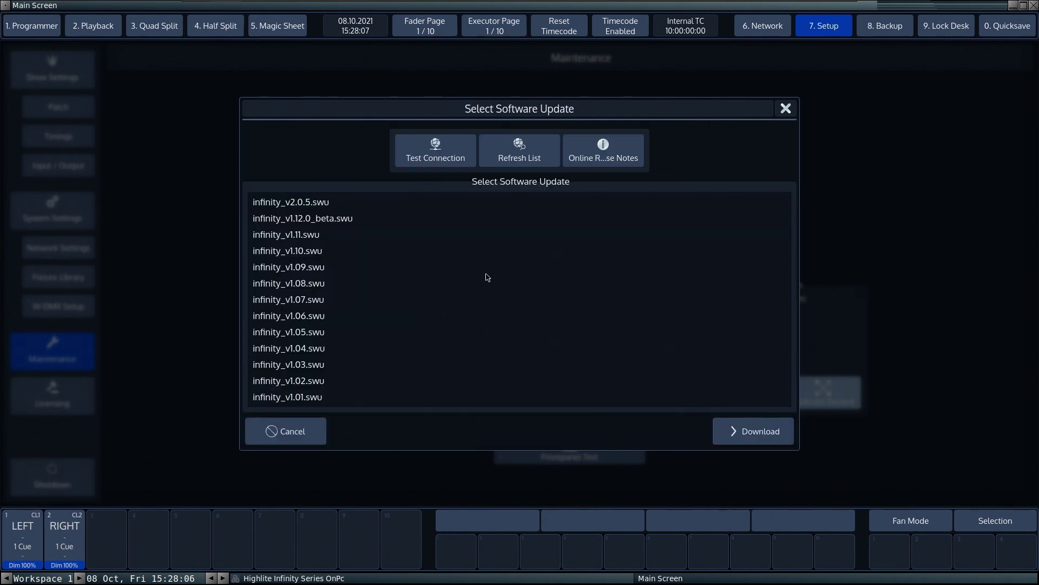
Step: Browse updates v1.12.0 beta through v2.0.5, then cancel without downloading
{"action": "left_click", "coordinate": [355, 203]}
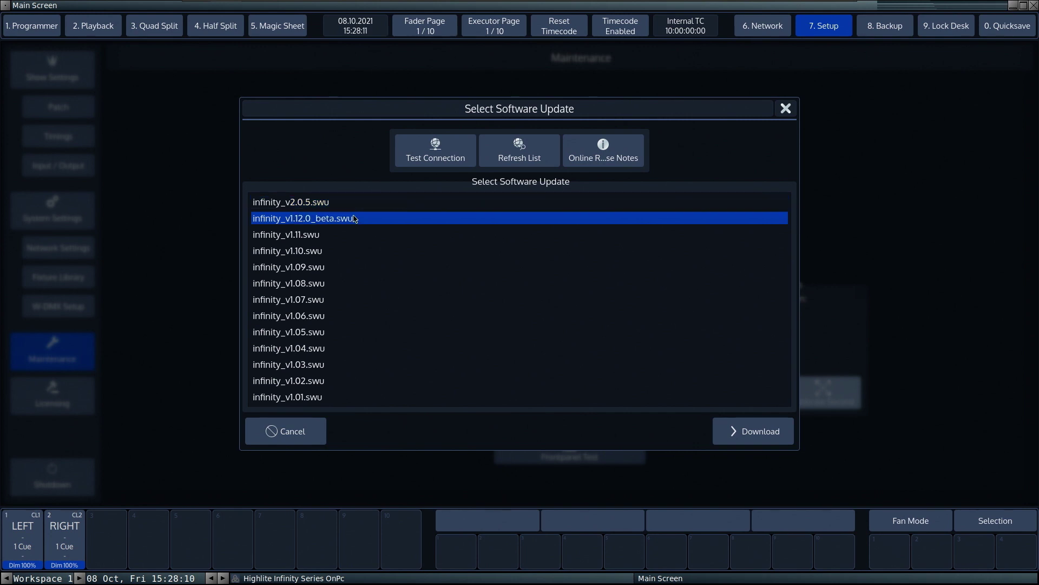
{"action": "left_click", "coordinate": [345, 235]}
{"action": "left_click", "coordinate": [339, 255]}
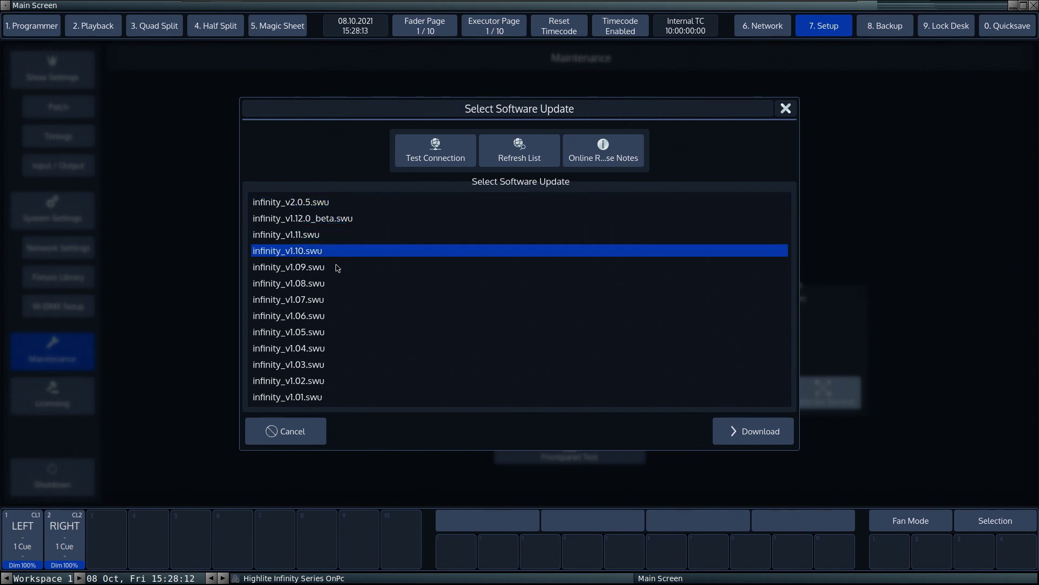
{"action": "left_click", "coordinate": [336, 269]}
{"action": "left_click", "coordinate": [329, 201]}
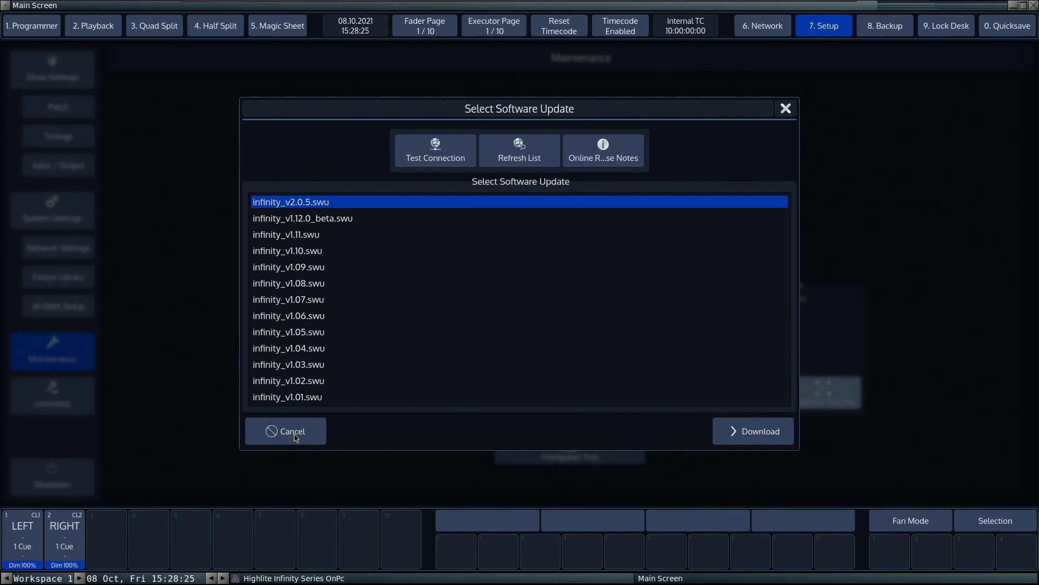
{"action": "left_click", "coordinate": [295, 436]}
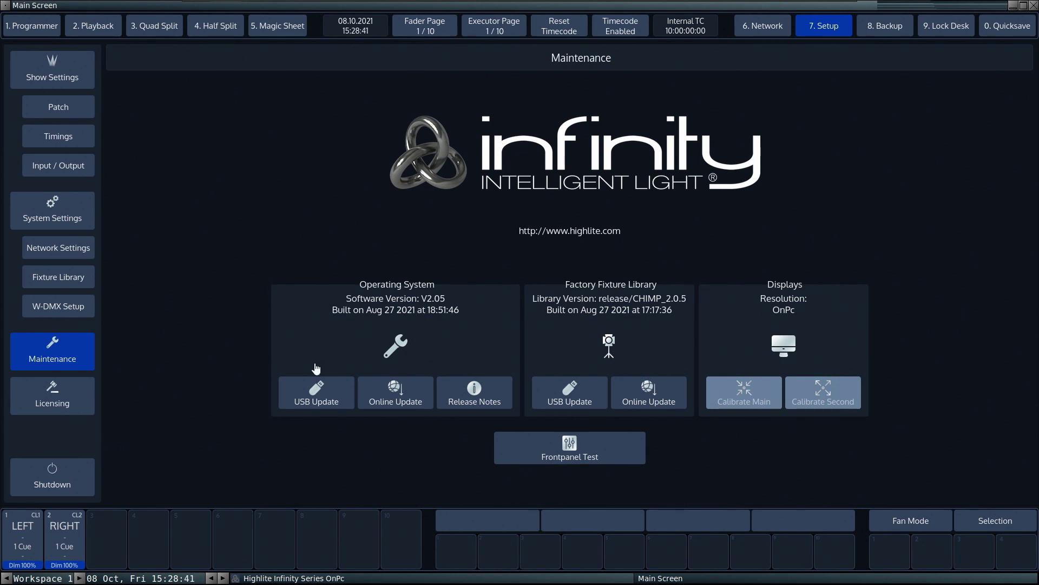
{"action": "key", "text": "super"}
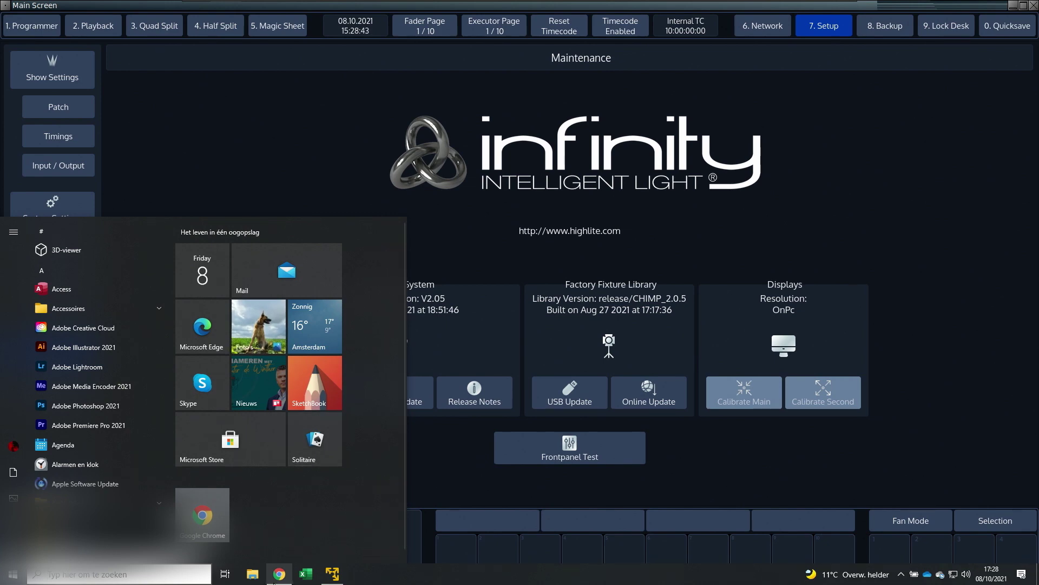
{"action": "left_click", "coordinate": [279, 574]}
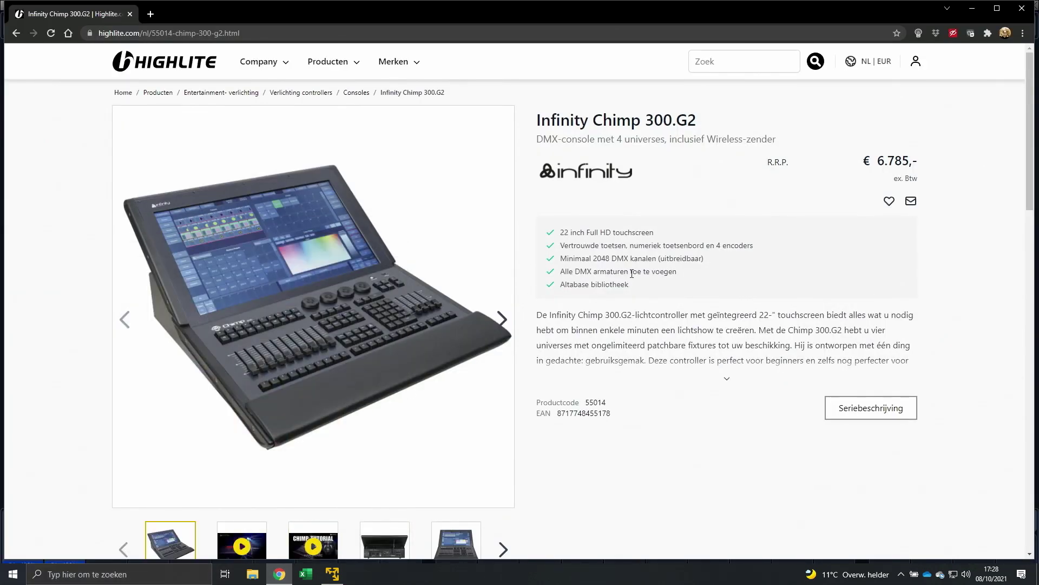
{"action": "scroll", "coordinate": [631, 274], "scroll_direction": "down", "scroll_amount": 5}
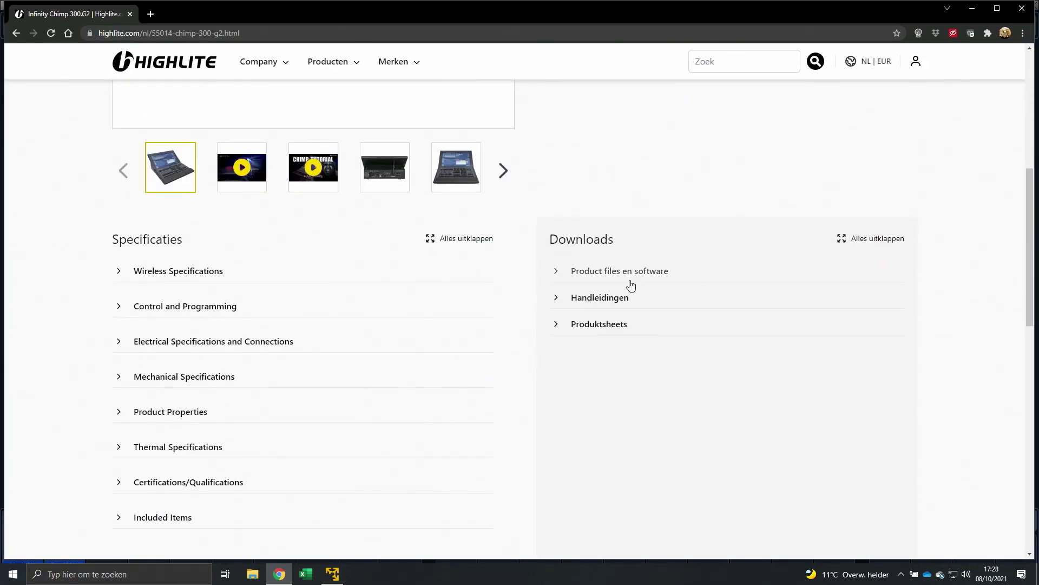
{"action": "left_click", "coordinate": [621, 273]}
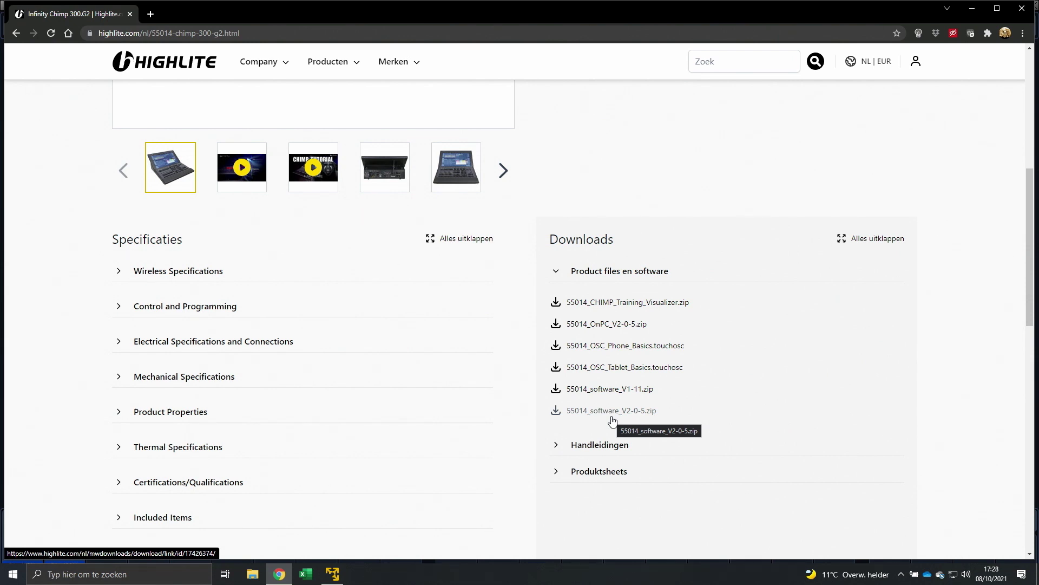
{"action": "left_click", "coordinate": [332, 570]}
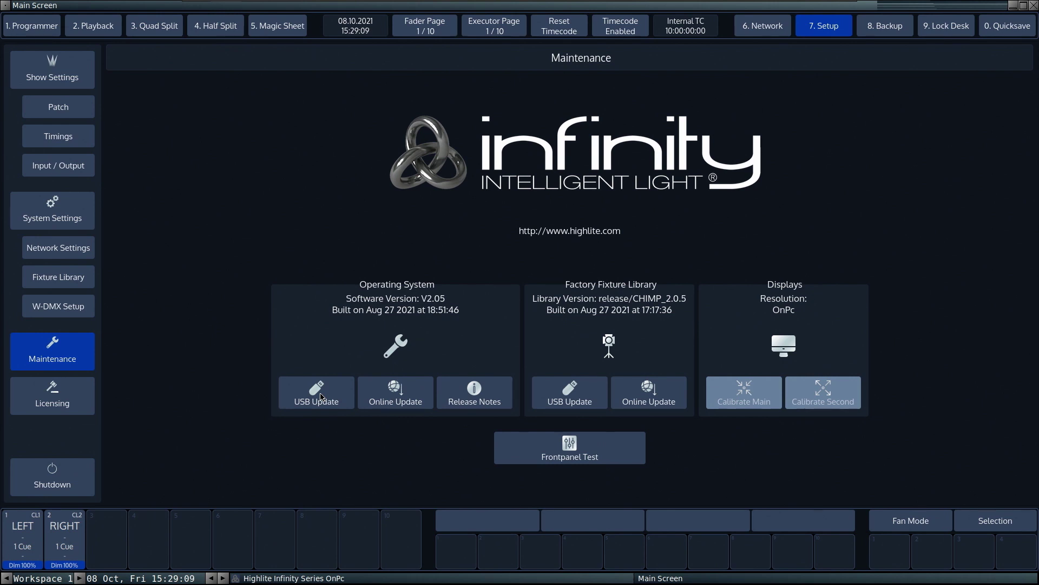
{"action": "left_click", "coordinate": [321, 396]}
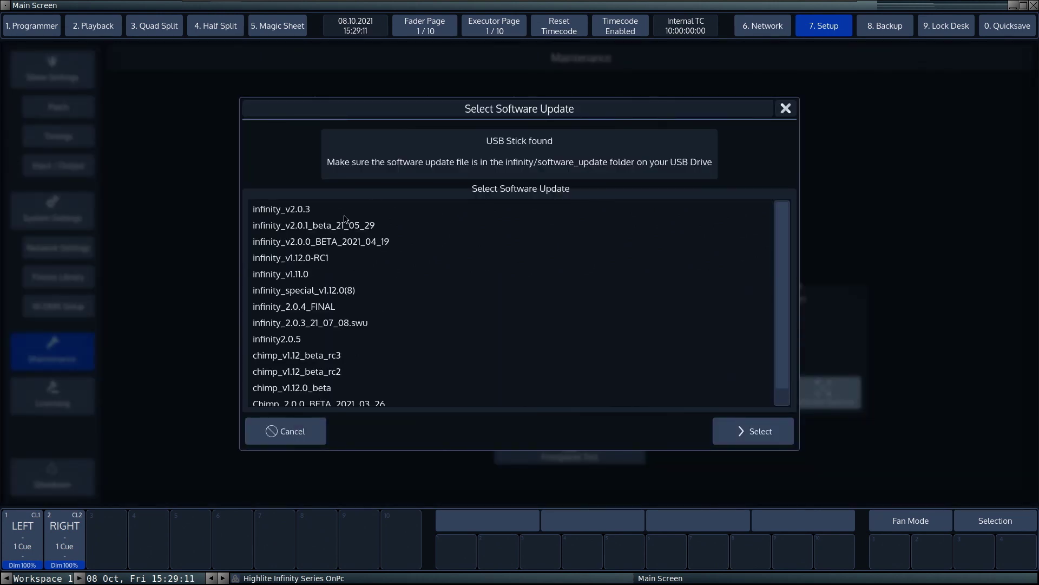
{"action": "left_click", "coordinate": [318, 212]}
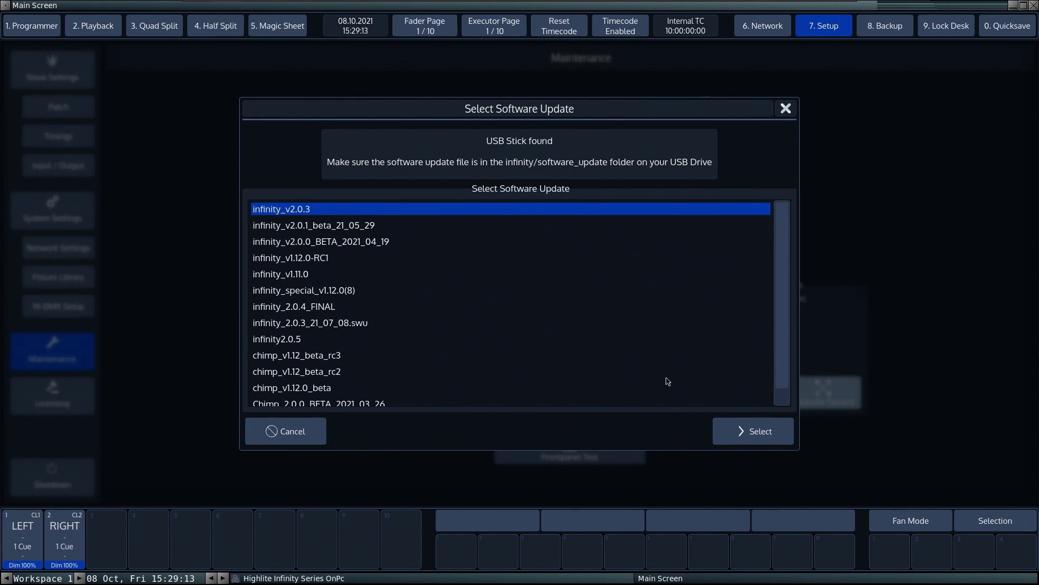
{"action": "left_click", "coordinate": [771, 440]}
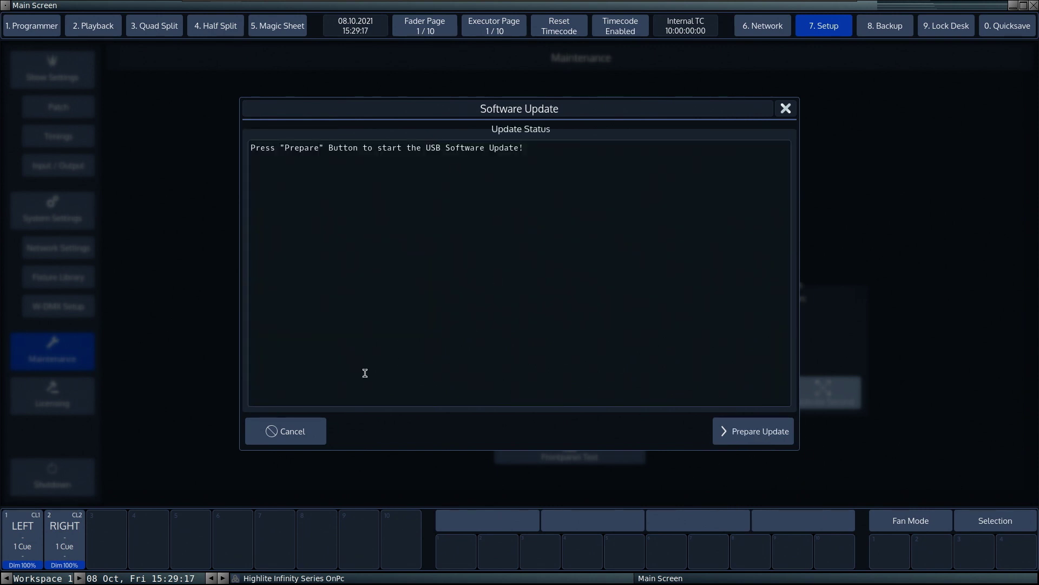
{"action": "left_click", "coordinate": [314, 441]}
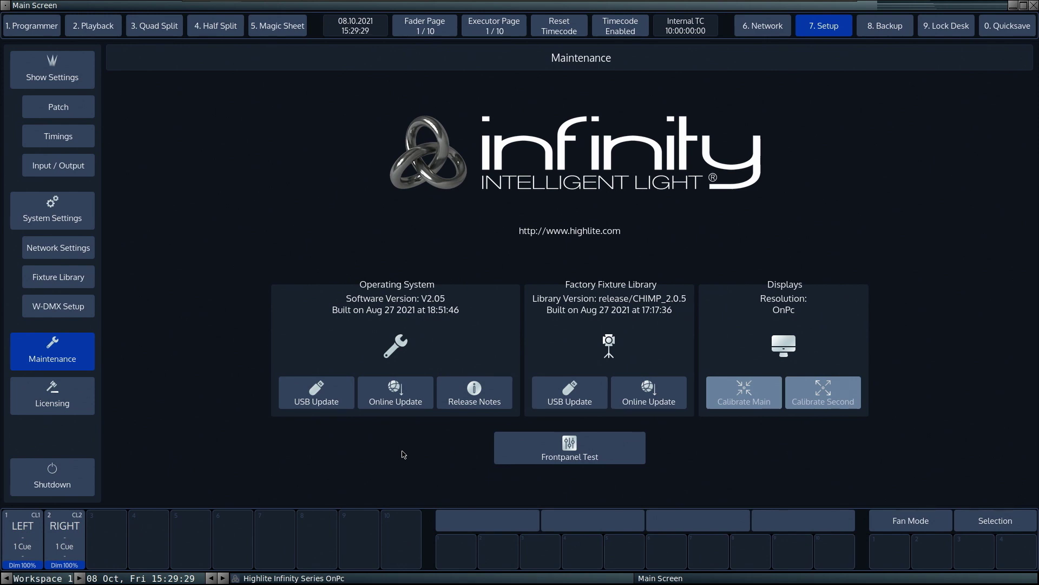
{"action": "left_click", "coordinate": [484, 388]}
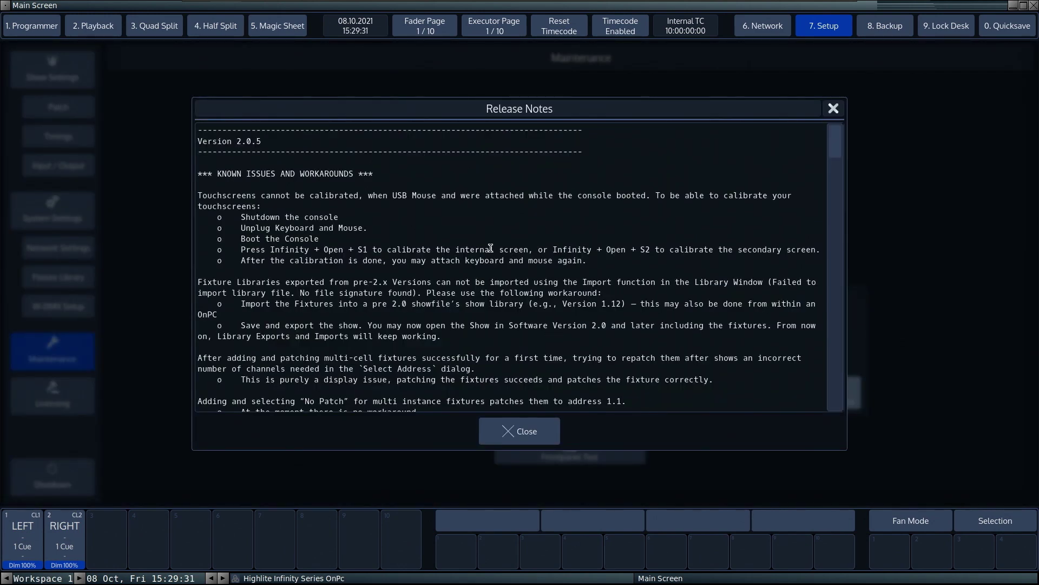
{"action": "scroll", "coordinate": [488, 248], "scroll_direction": "down", "scroll_amount": 2}
{"action": "scroll", "coordinate": [489, 248], "scroll_direction": "down", "scroll_amount": 2}
{"action": "scroll", "coordinate": [489, 248], "scroll_direction": "down", "scroll_amount": 2}
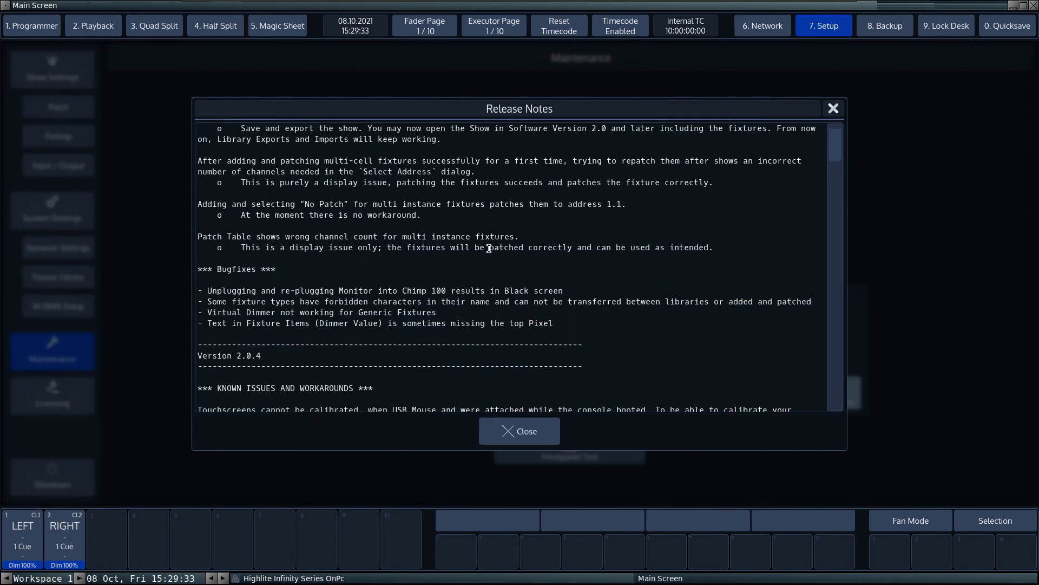
{"action": "scroll", "coordinate": [490, 248], "scroll_direction": "up", "scroll_amount": 6}
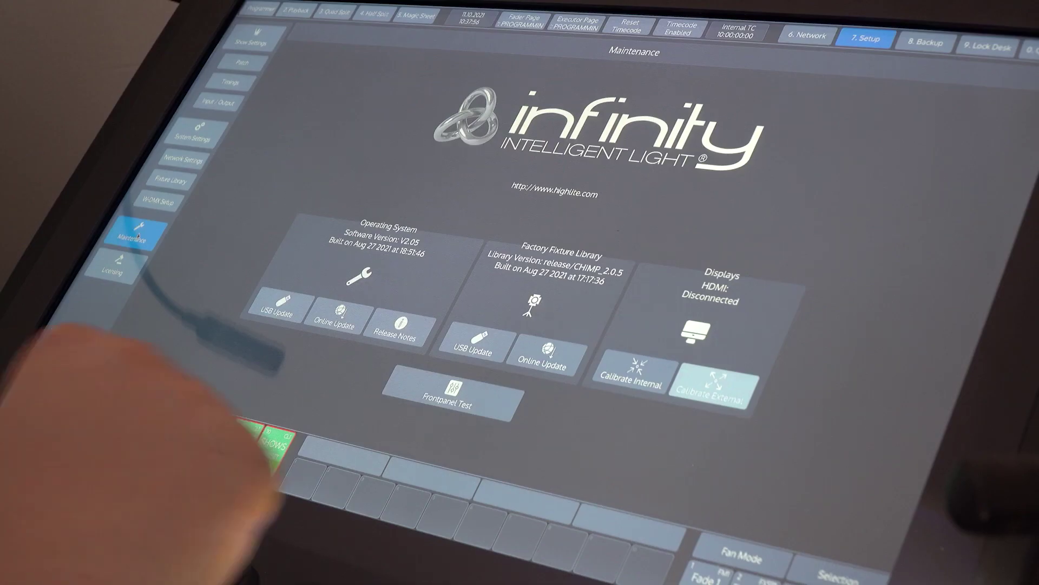
Step: Calibrate the internal touchscreen by touching its targets, then start the Frontpanel Hardware Test
{"action": "left_click", "coordinate": [630, 373]}
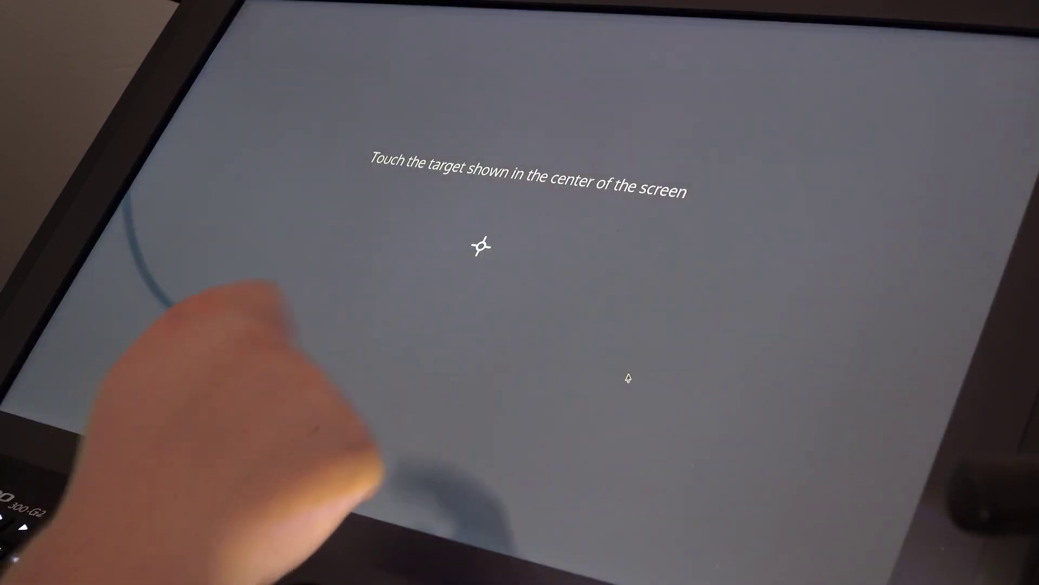
{"action": "left_click", "coordinate": [481, 245]}
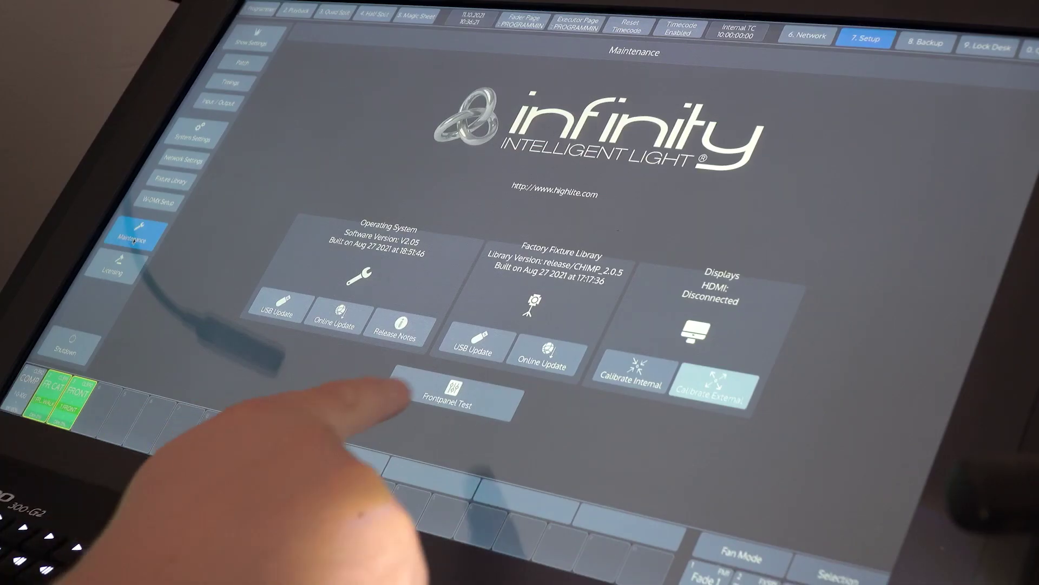
{"action": "left_click", "coordinate": [569, 448]}
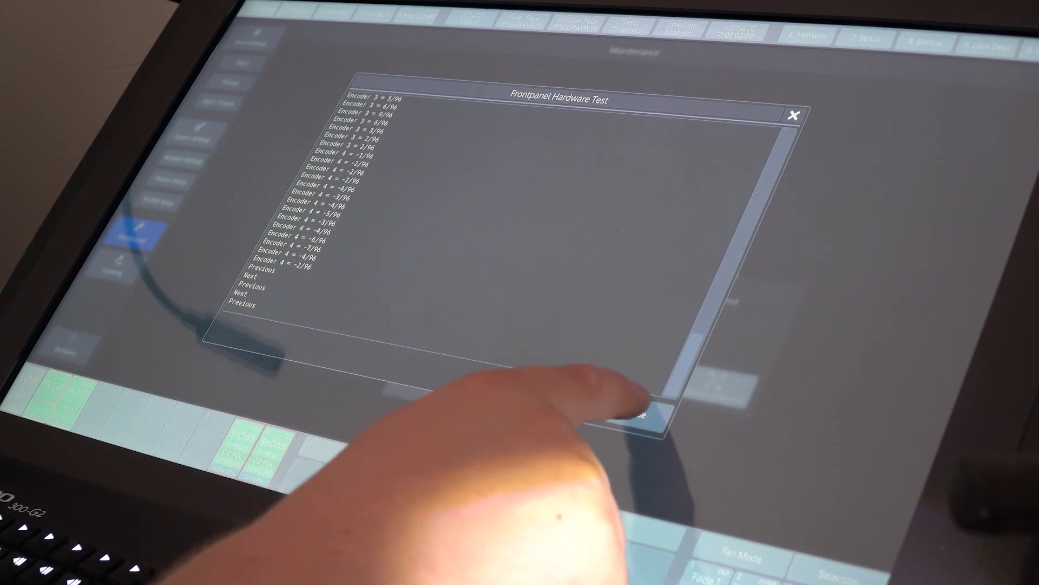
Step: Close the hardware test and bring up the DMX Output mapping in Input/Output setup
{"action": "left_click", "coordinate": [630, 412]}
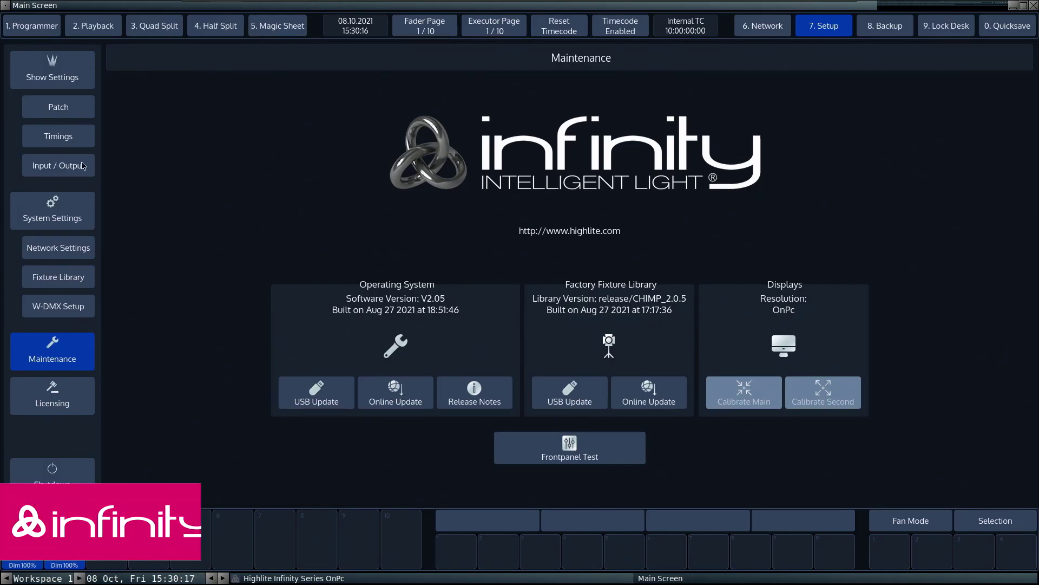
{"action": "left_click", "coordinate": [45, 174]}
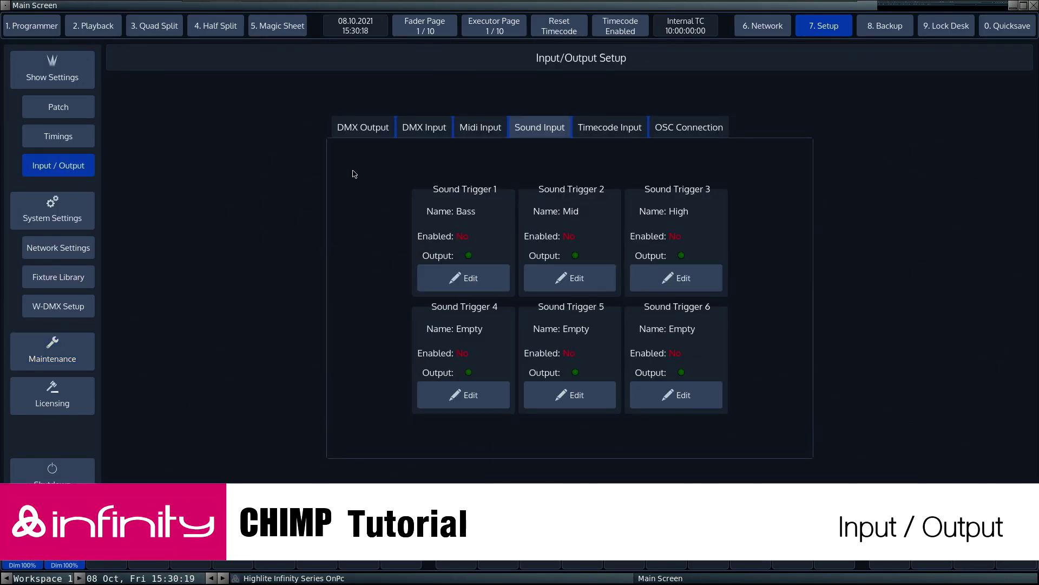
{"action": "left_click", "coordinate": [365, 132]}
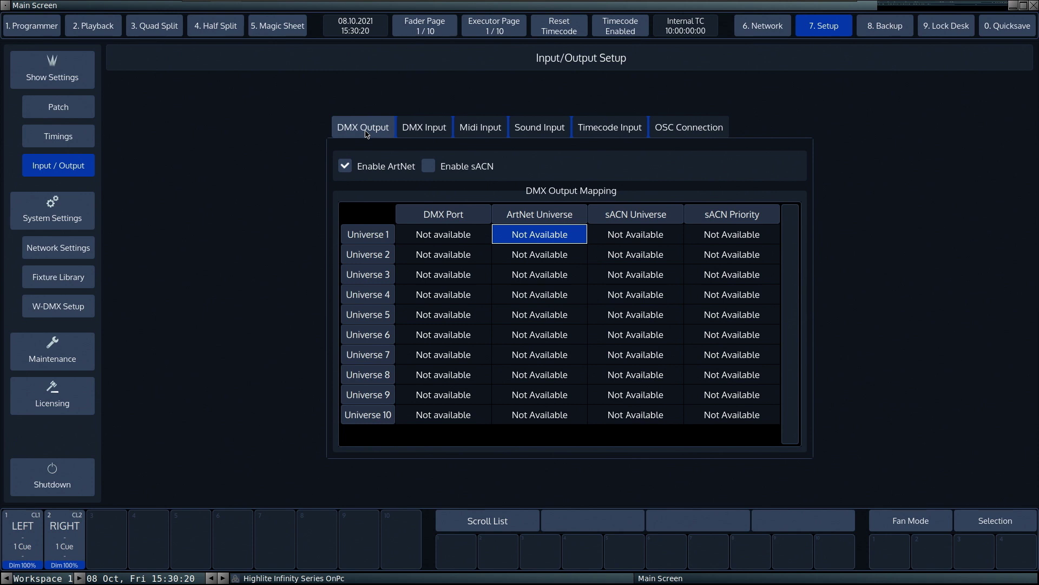
Step: Keep ArtNet output enabled and enter a new ArtNet universe for DMX 2
{"action": "left_click", "coordinate": [345, 168]}
{"action": "left_click", "coordinate": [345, 168]}
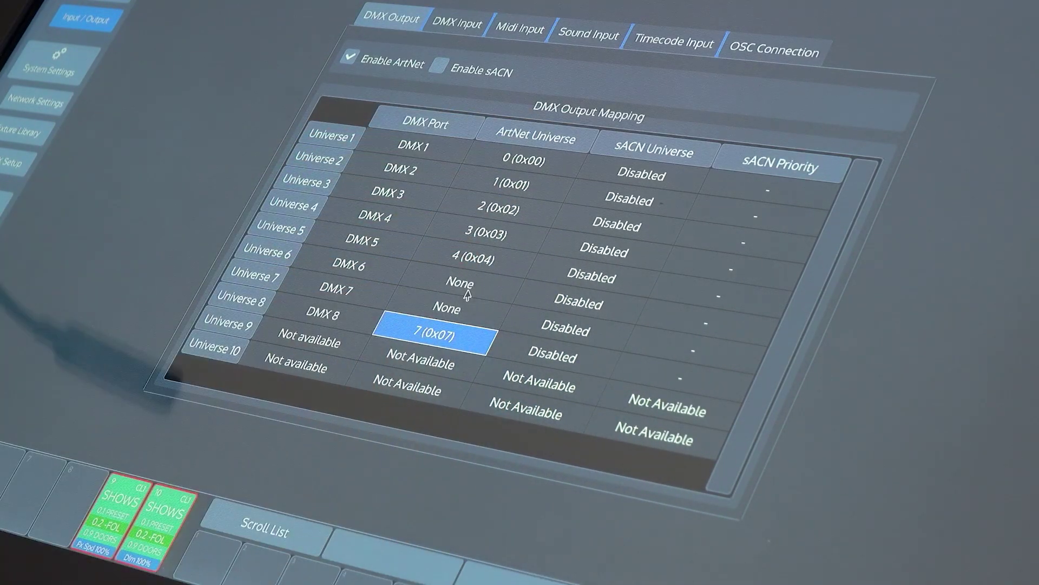
{"action": "left_click", "coordinate": [532, 185]}
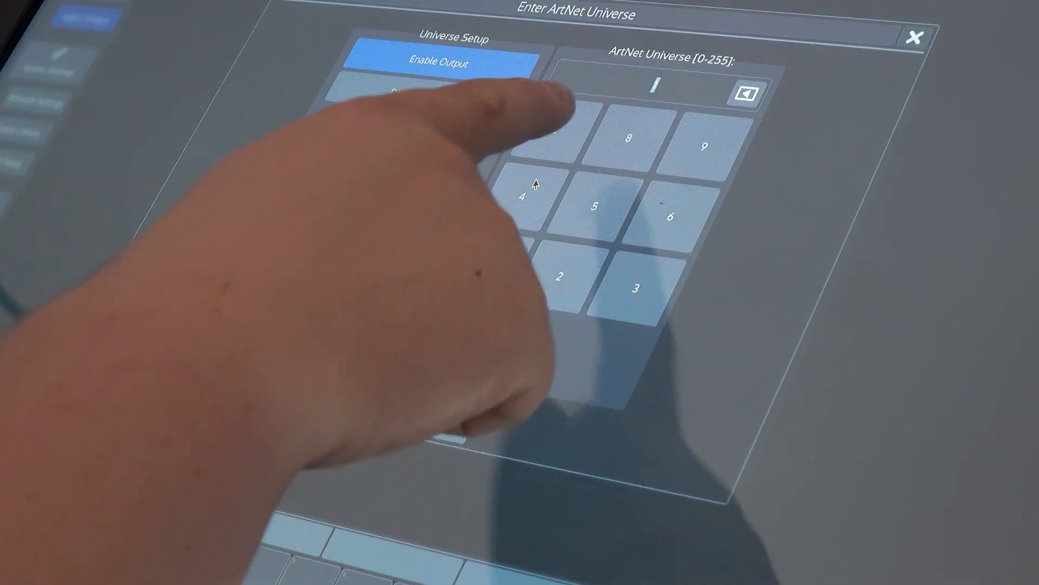
{"action": "left_click", "coordinate": [488, 265]}
{"action": "left_click", "coordinate": [423, 417]}
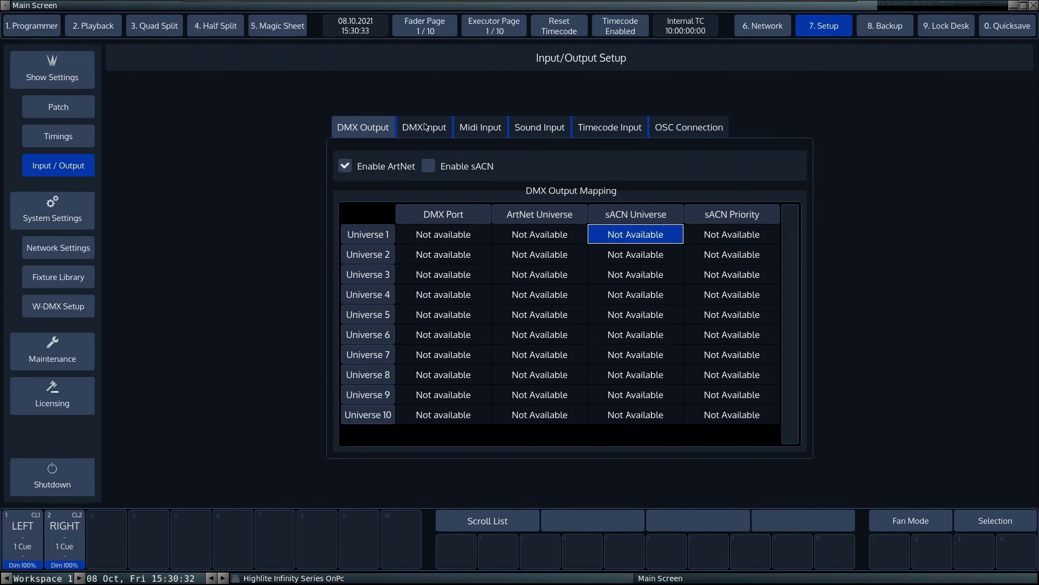
Step: Enable DMX input with Show Current DMX Input on, merging Universe 1, and DMX Hold Disabled ticked
{"action": "left_click", "coordinate": [426, 127]}
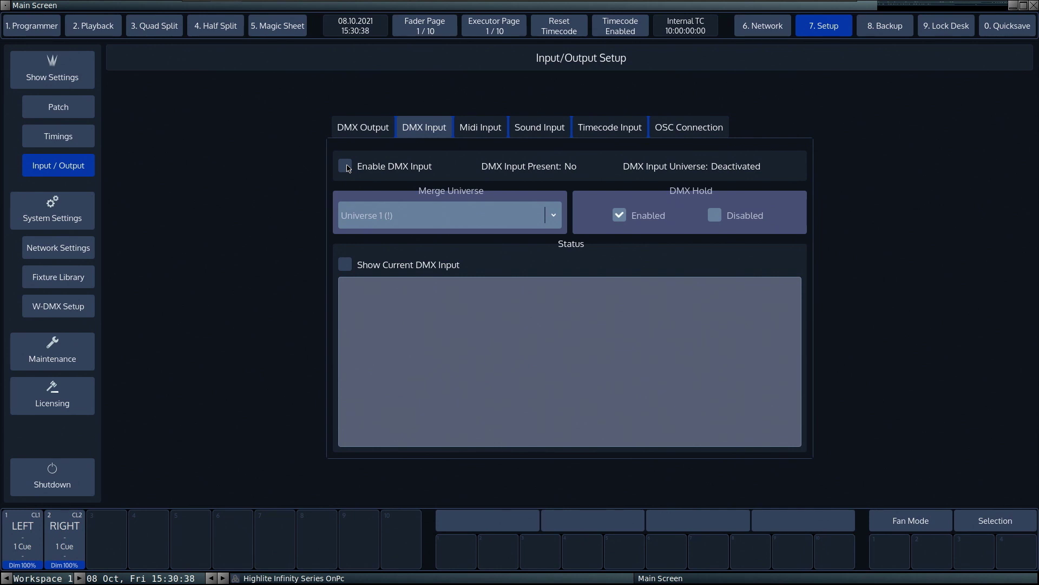
{"action": "left_click", "coordinate": [346, 265]}
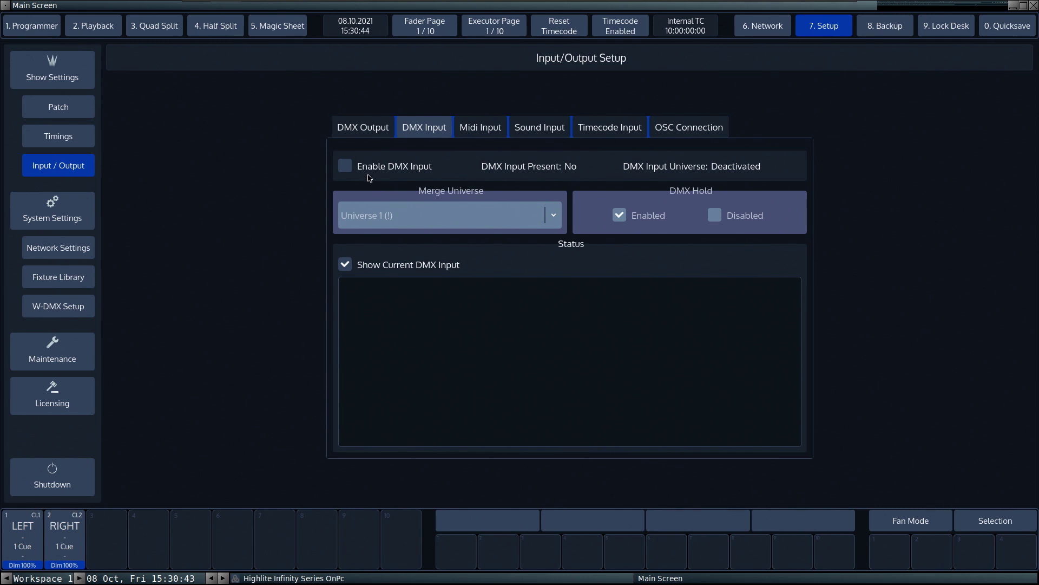
{"action": "left_click", "coordinate": [344, 167]}
{"action": "left_click", "coordinate": [385, 217]}
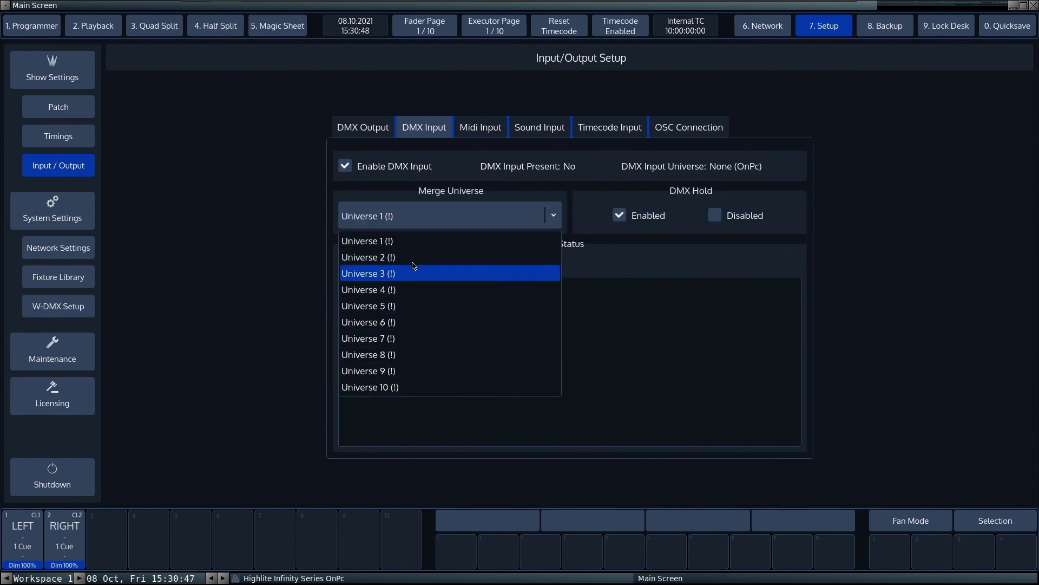
{"action": "left_click", "coordinate": [463, 165]}
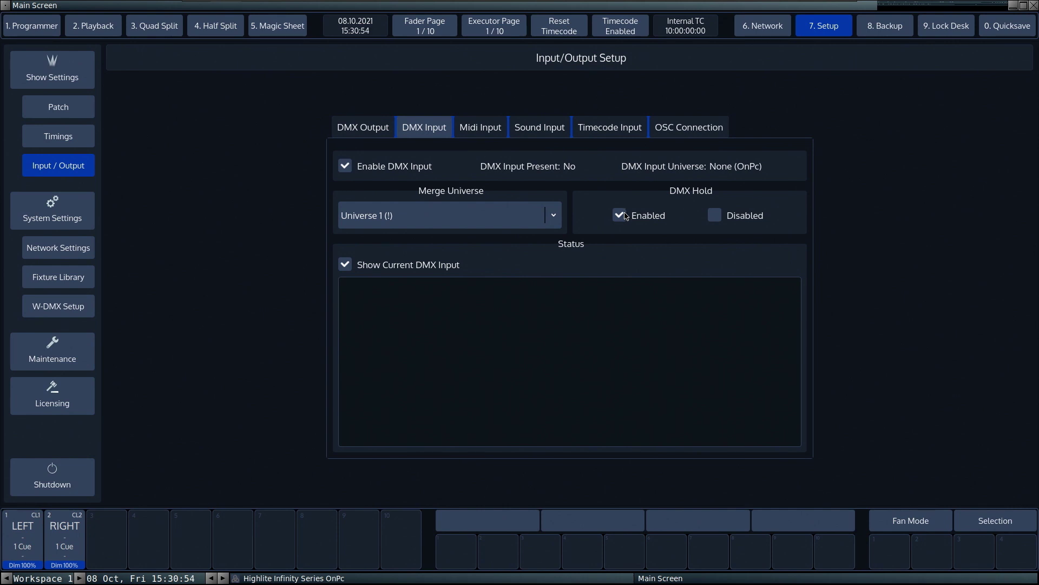
{"action": "left_click", "coordinate": [716, 217]}
Step: Leave MIDI input and its live display off, then show the Sound Input triggers
{"action": "left_click", "coordinate": [489, 134]}
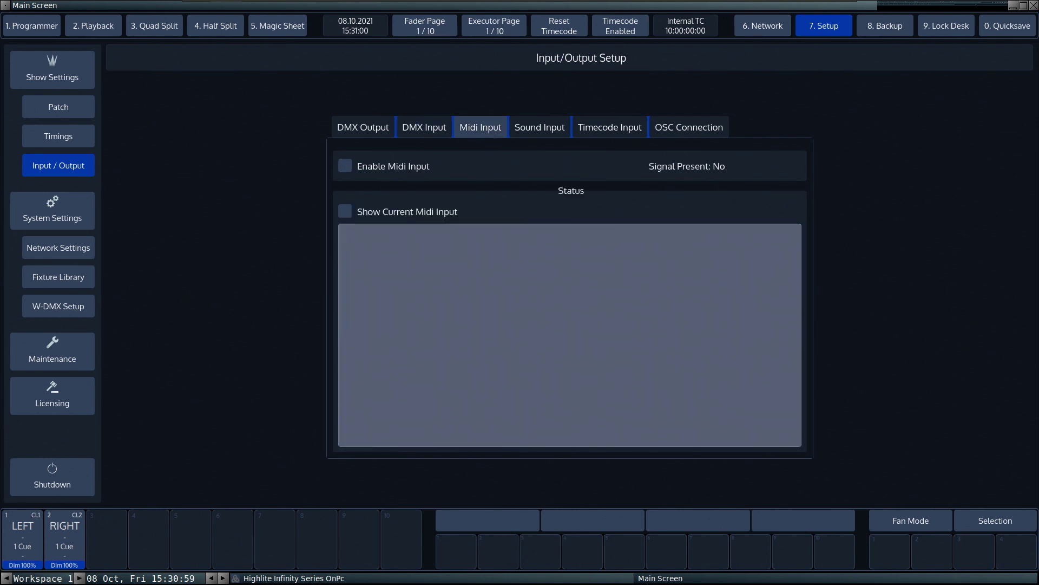
{"action": "left_click", "coordinate": [345, 165]}
{"action": "left_click", "coordinate": [346, 212]}
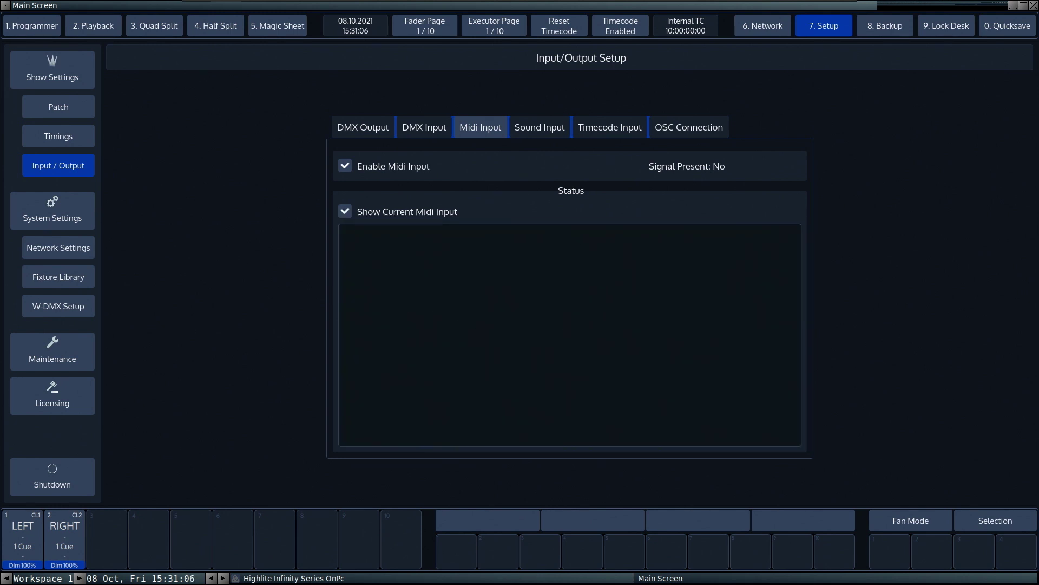
{"action": "left_click", "coordinate": [347, 213]}
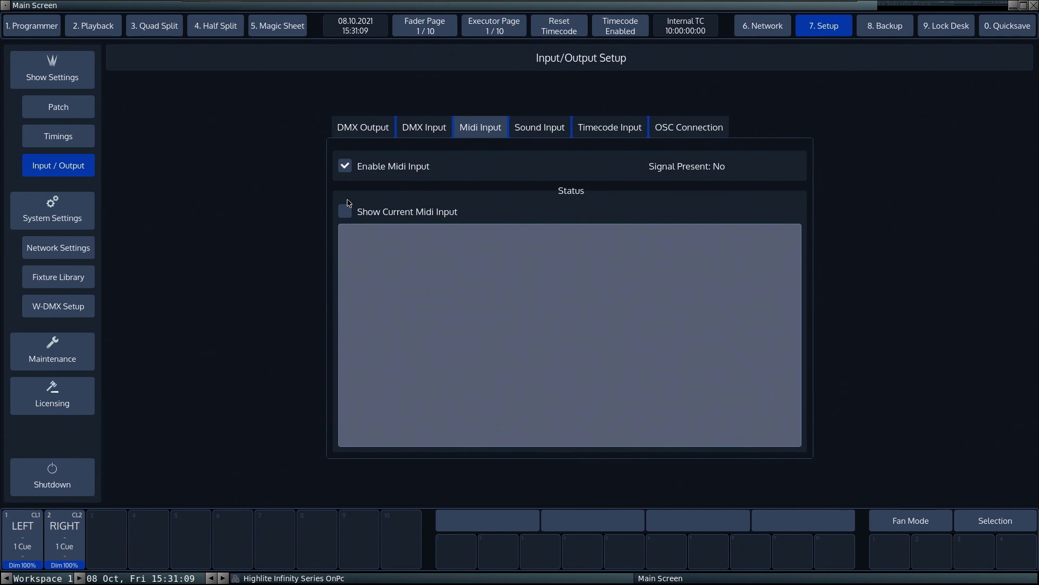
{"action": "left_click", "coordinate": [348, 167]}
{"action": "left_click", "coordinate": [547, 127]}
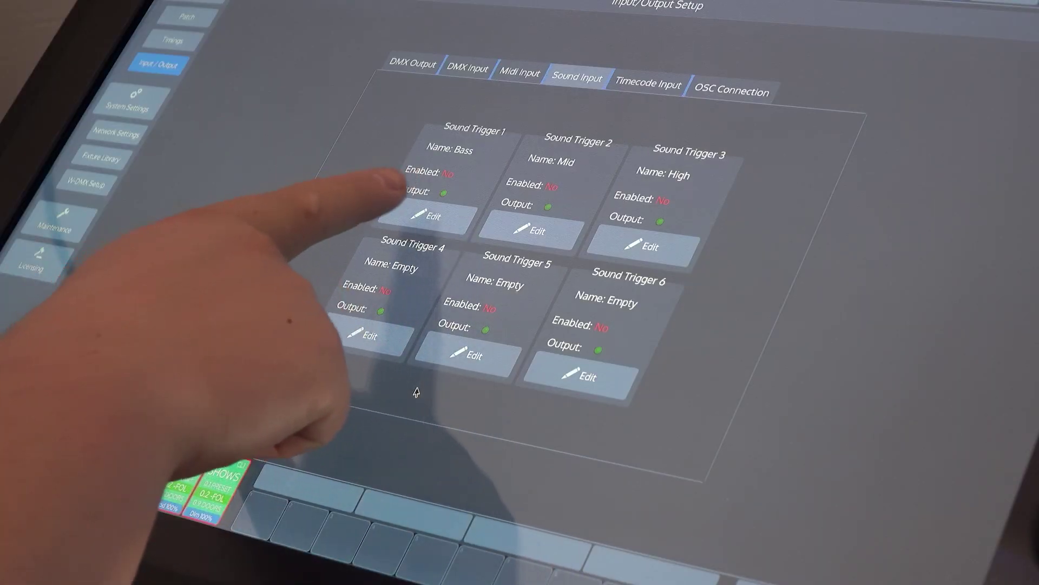
Step: Open the Edit dialog for Sound Trigger 1, Bass
{"action": "left_click", "coordinate": [425, 215]}
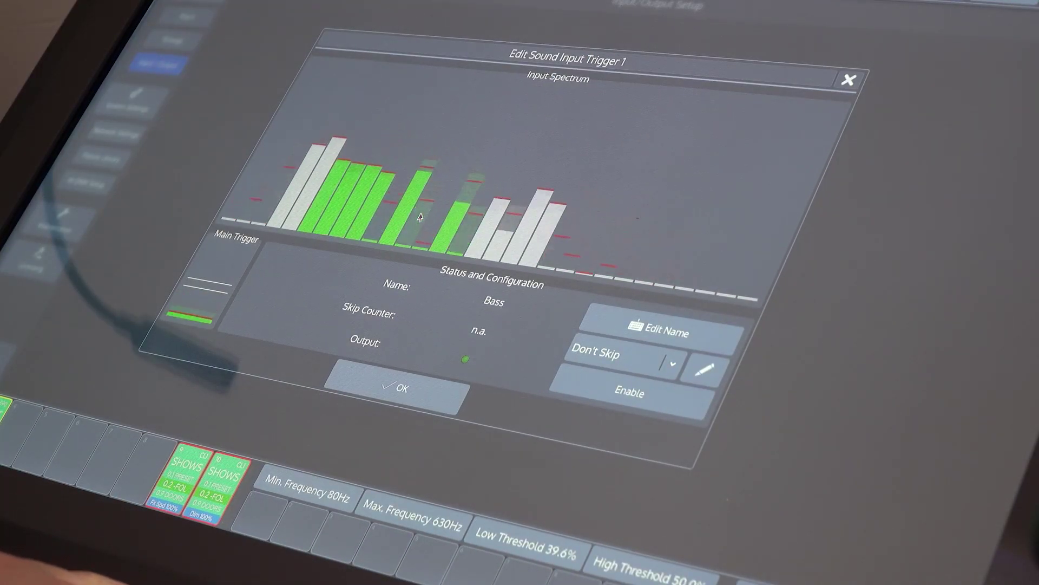
{"action": "scroll", "coordinate": [421, 217], "scroll_direction": "down", "scroll_amount": 2}
{"action": "scroll", "coordinate": [419, 216], "scroll_direction": "up", "scroll_amount": 1}
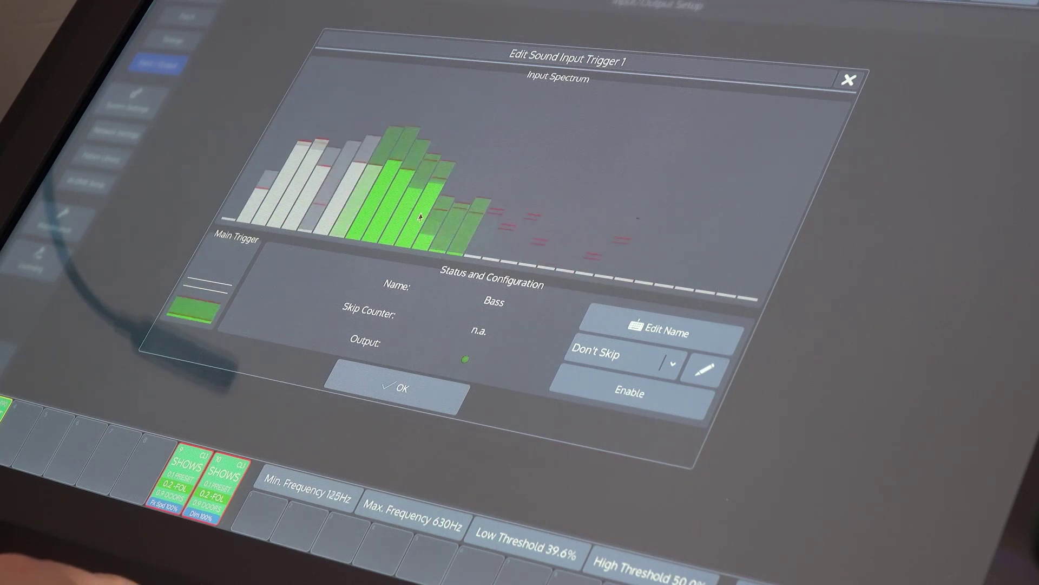
{"action": "scroll", "coordinate": [420, 217], "scroll_direction": "down", "scroll_amount": 3}
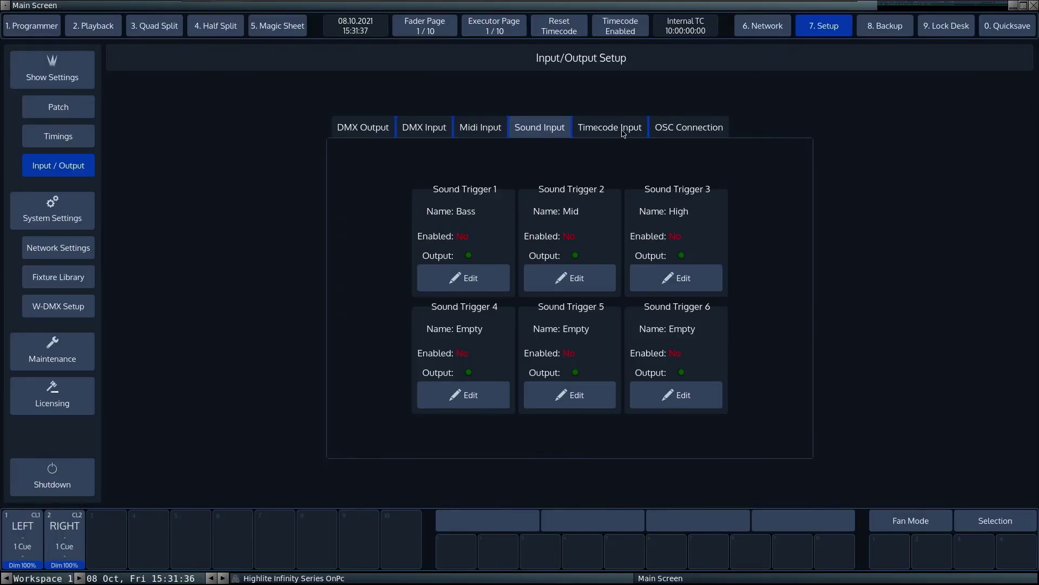
Step: Check timecode input: keep 25 FPS and Internal Generator, leave start time unchanged, toggle Loop
{"action": "left_click", "coordinate": [622, 132]}
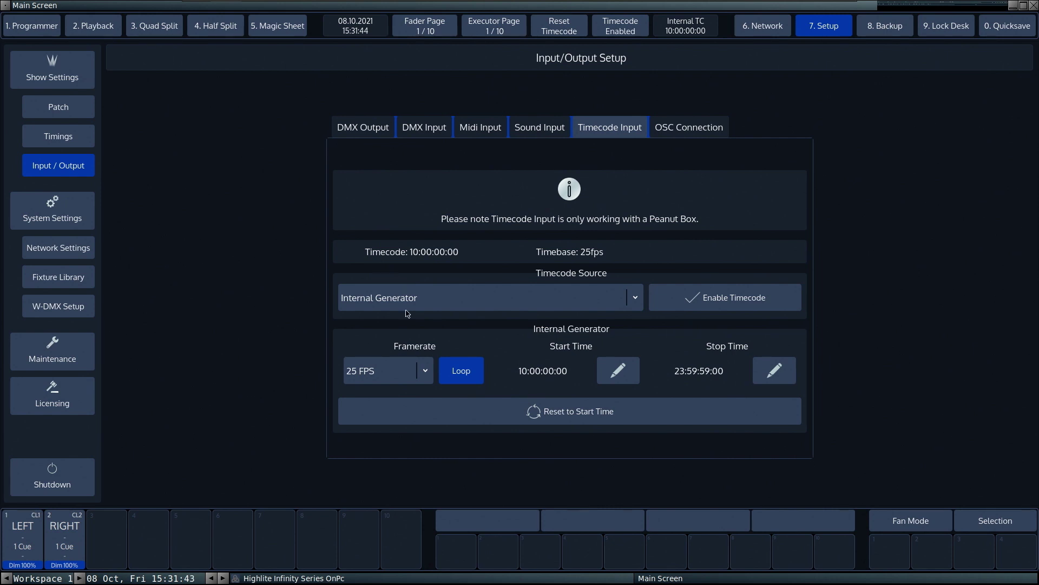
{"action": "left_click", "coordinate": [398, 369]}
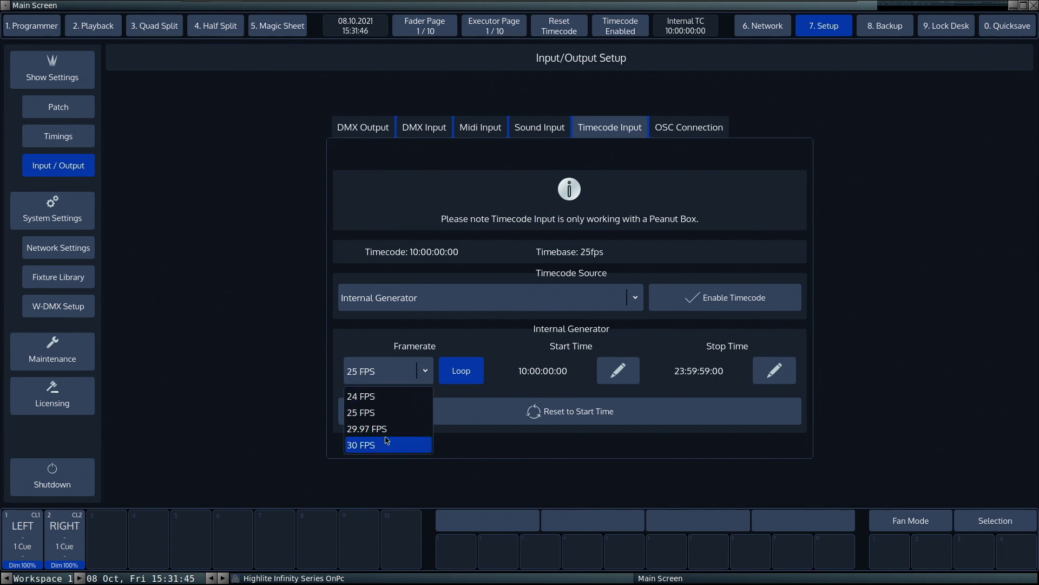
{"action": "left_click", "coordinate": [392, 414]}
{"action": "left_click", "coordinate": [468, 303]}
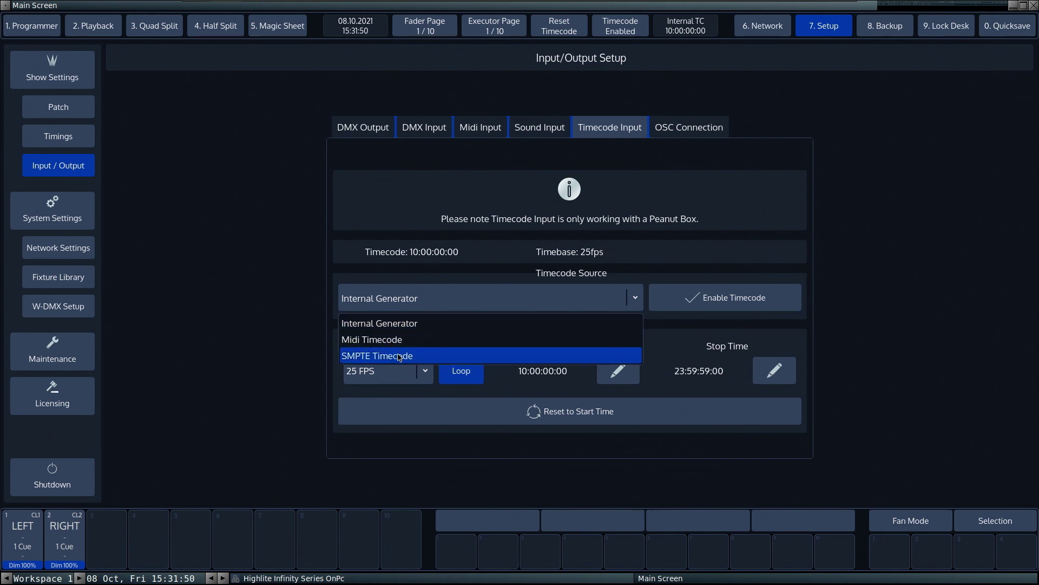
{"action": "left_click", "coordinate": [488, 247]}
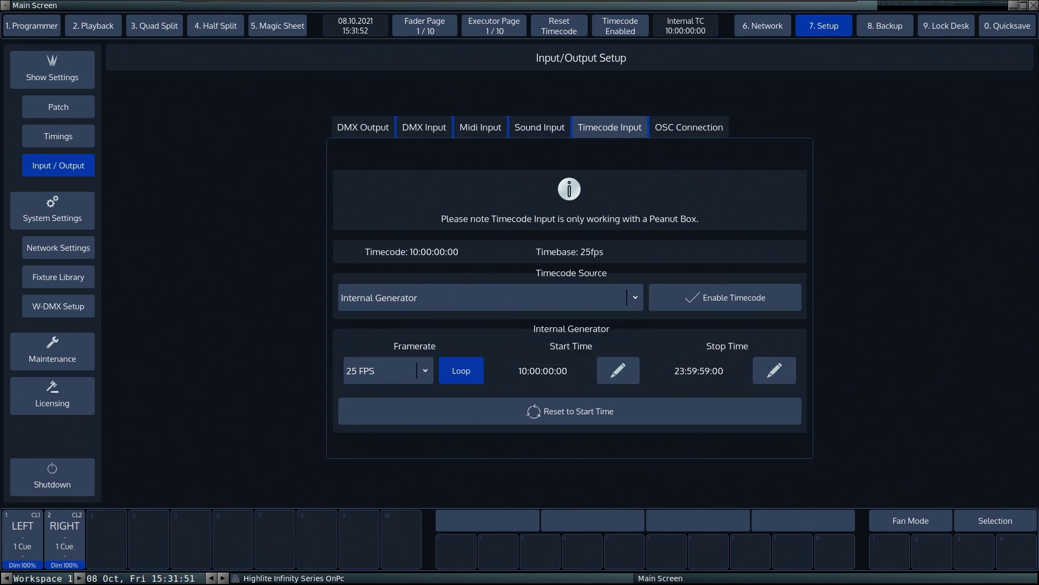
{"action": "left_click", "coordinate": [613, 376]}
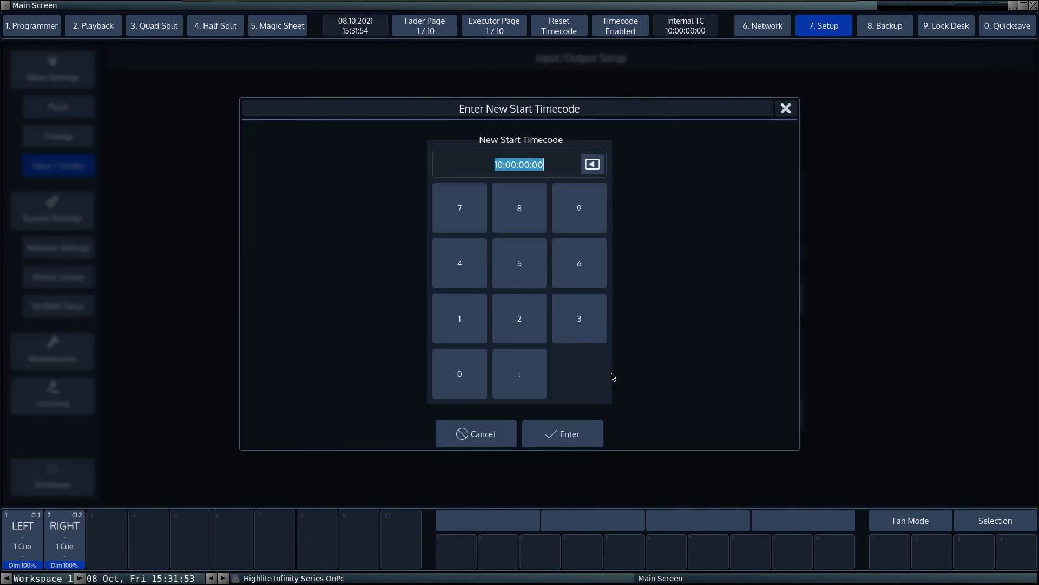
{"action": "left_click", "coordinate": [559, 164]}
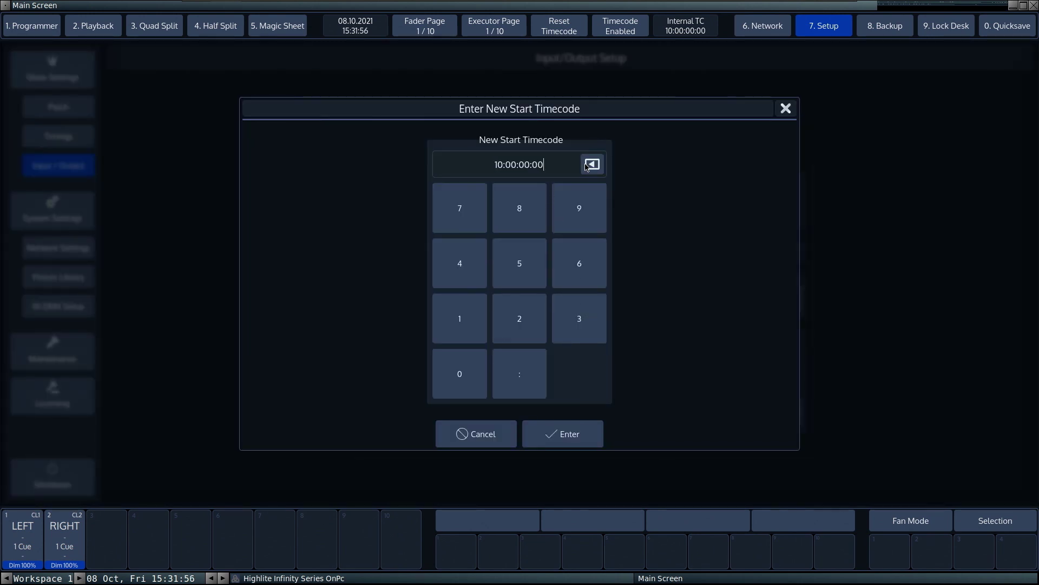
{"action": "left_click", "coordinate": [472, 434]}
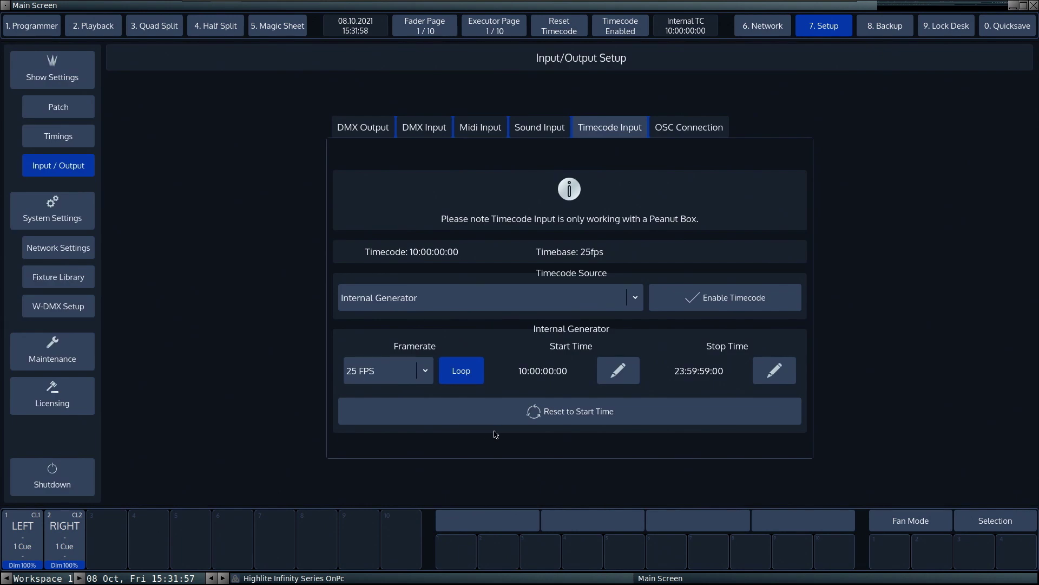
{"action": "left_click", "coordinate": [468, 376]}
{"action": "left_click", "coordinate": [622, 27]}
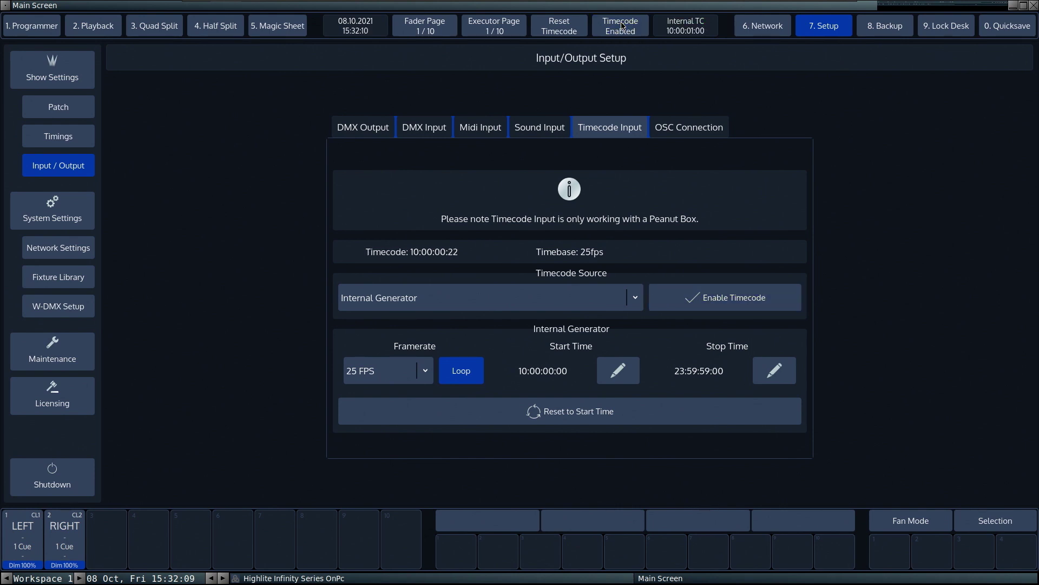
{"action": "left_click", "coordinate": [622, 26]}
{"action": "left_click", "coordinate": [622, 26]}
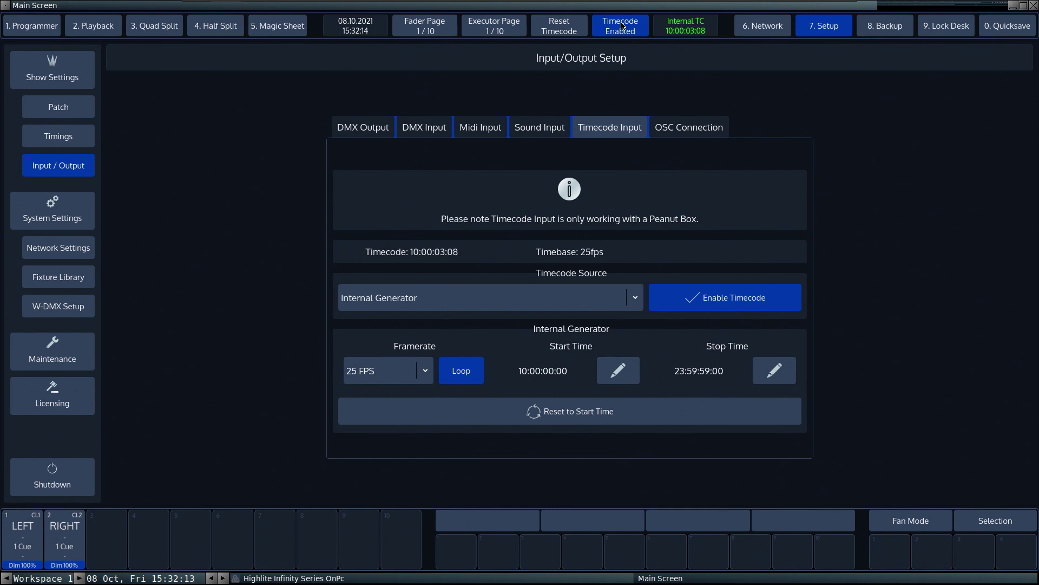
{"action": "left_click", "coordinate": [622, 27]}
{"action": "left_click", "coordinate": [622, 27]}
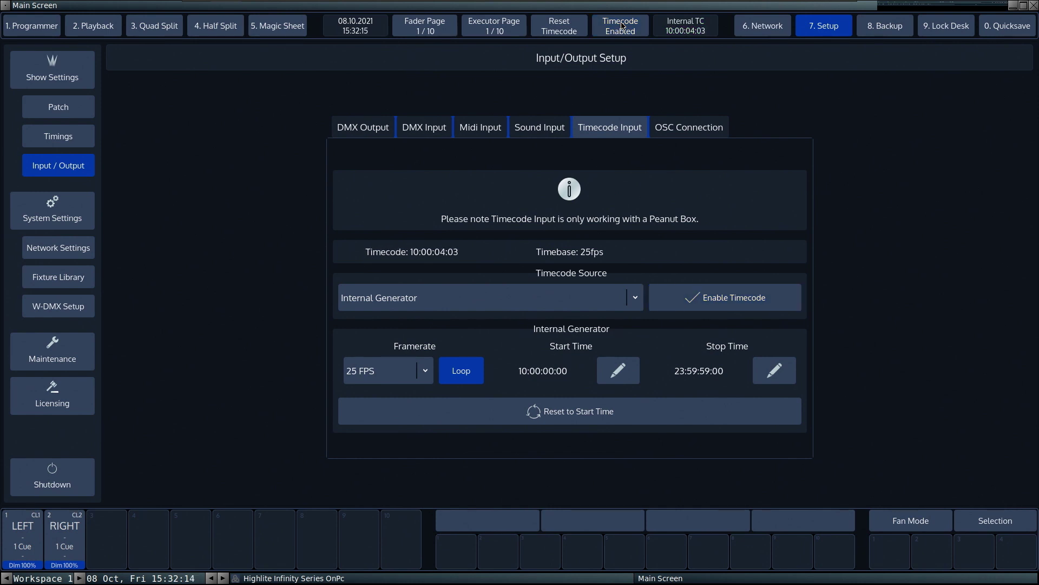
{"action": "left_click", "coordinate": [570, 28]}
Step: Keep OSC input enabled and turn on Show Current OSC Input
{"action": "left_click", "coordinate": [689, 128]}
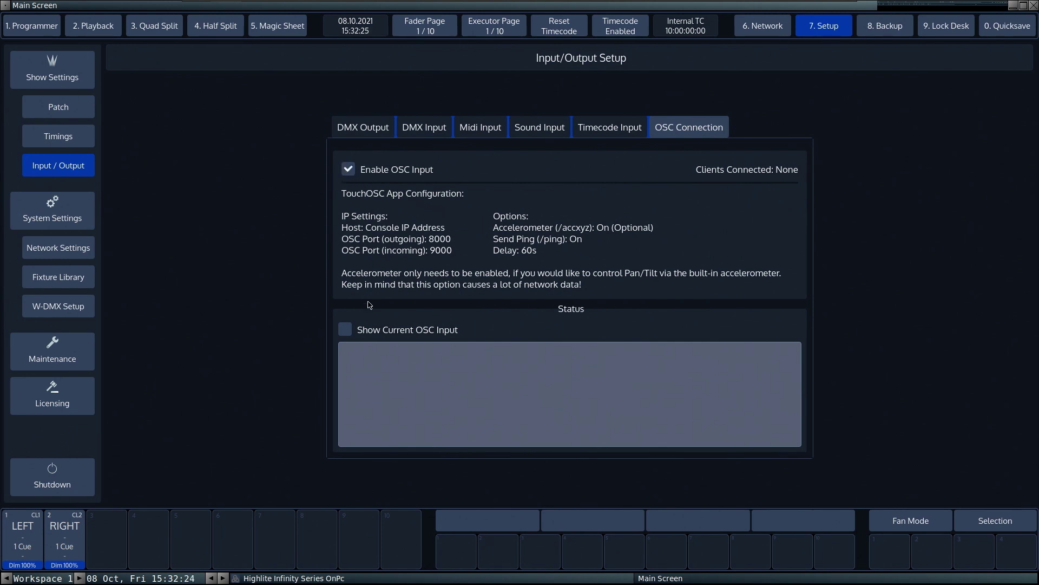
{"action": "left_click", "coordinate": [345, 328]}
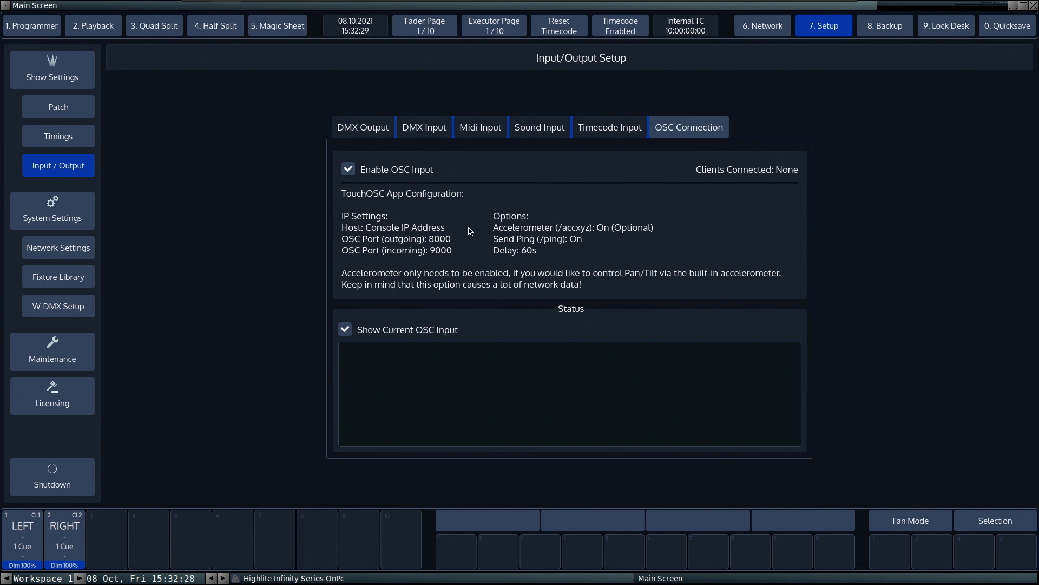
{"action": "left_click", "coordinate": [351, 170]}
{"action": "left_click", "coordinate": [347, 173]}
Step: Bring up the reboot-or-shut-down prompt from the side panel
{"action": "key", "text": "super"}
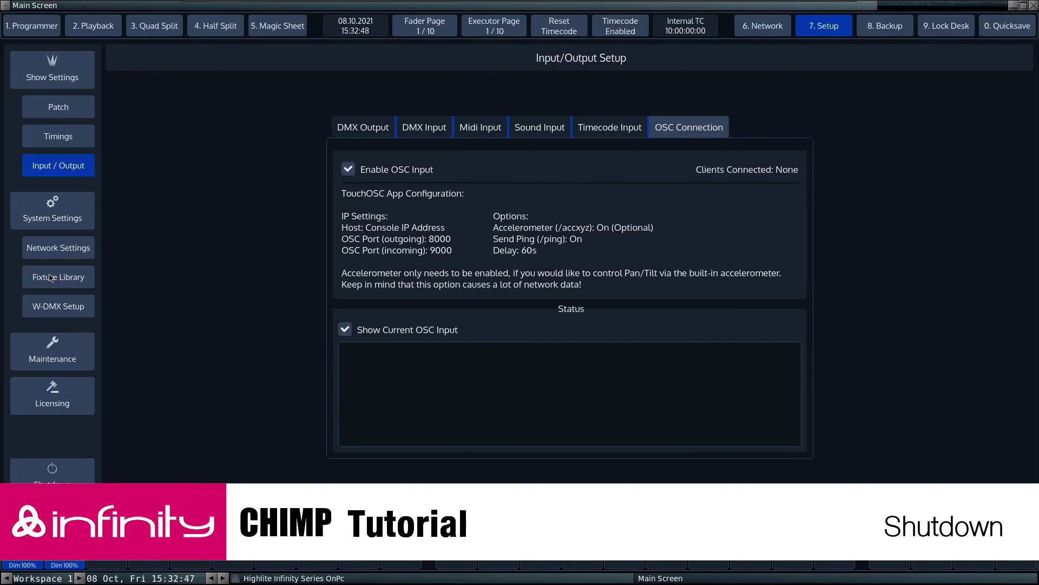
{"action": "left_click", "coordinate": [50, 277]}
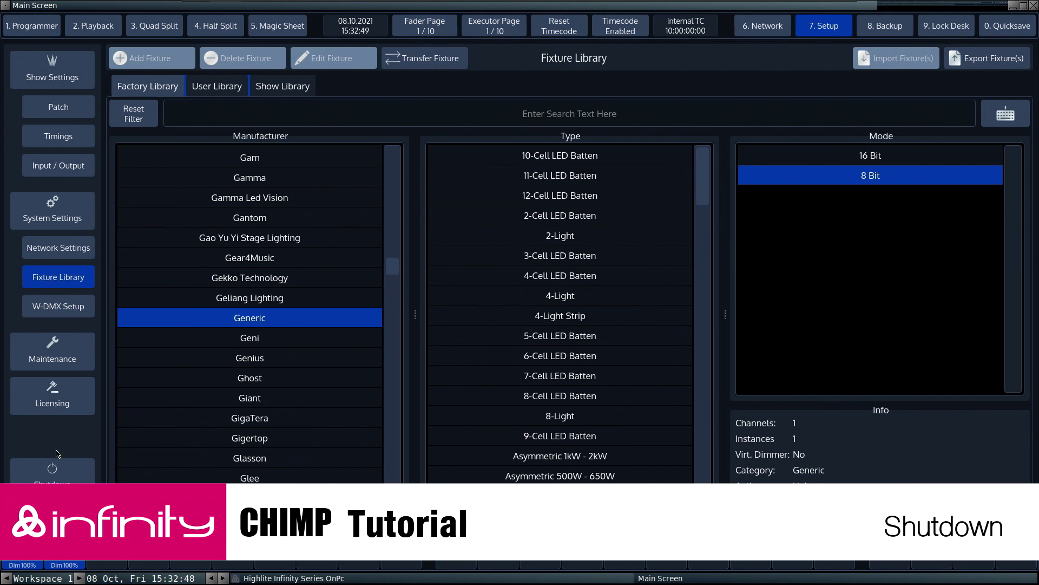
{"action": "left_click", "coordinate": [52, 475]}
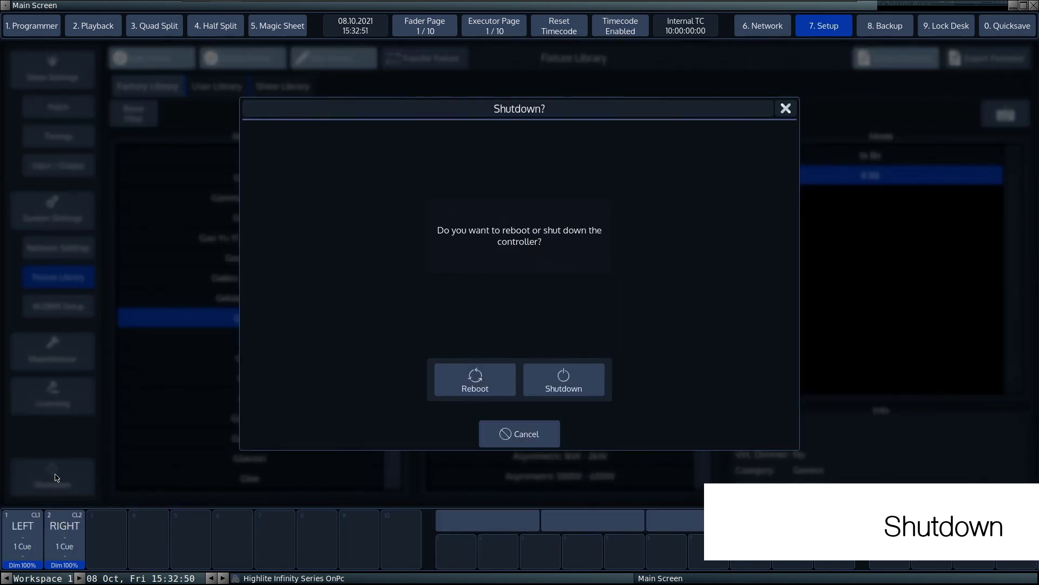